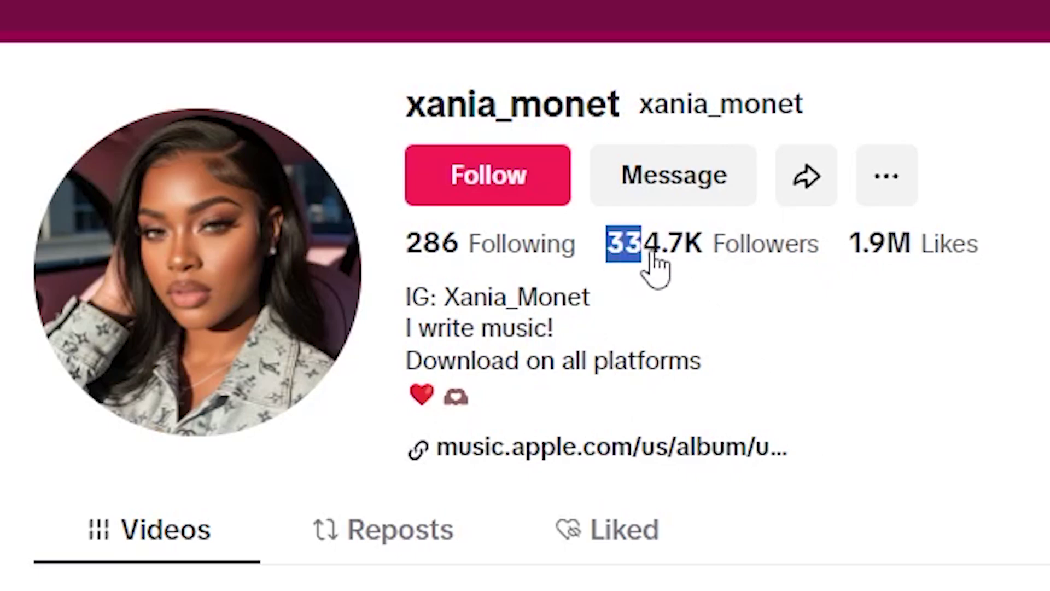
Highlight the artist's follower count, then find and play her 4.9M-view microphone video.
{"action": "left_click_drag", "start_coordinate": [651, 253], "coordinate": [823, 249]}
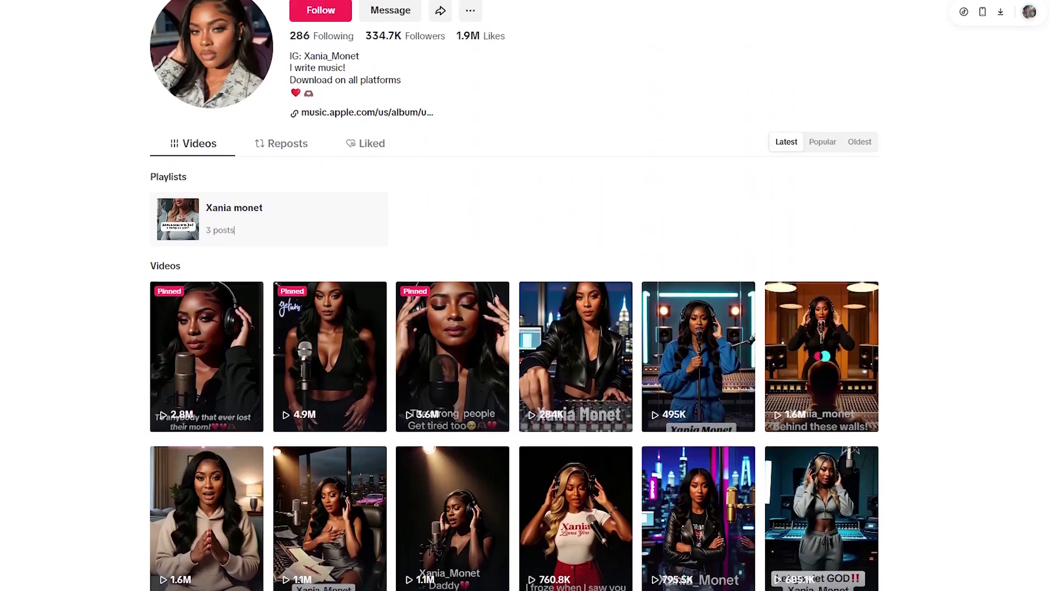
{"action": "scroll", "coordinate": [514, 295], "scroll_direction": "down", "scroll_amount": 3}
{"action": "scroll", "coordinate": [514, 295], "scroll_direction": "down", "scroll_amount": 3}
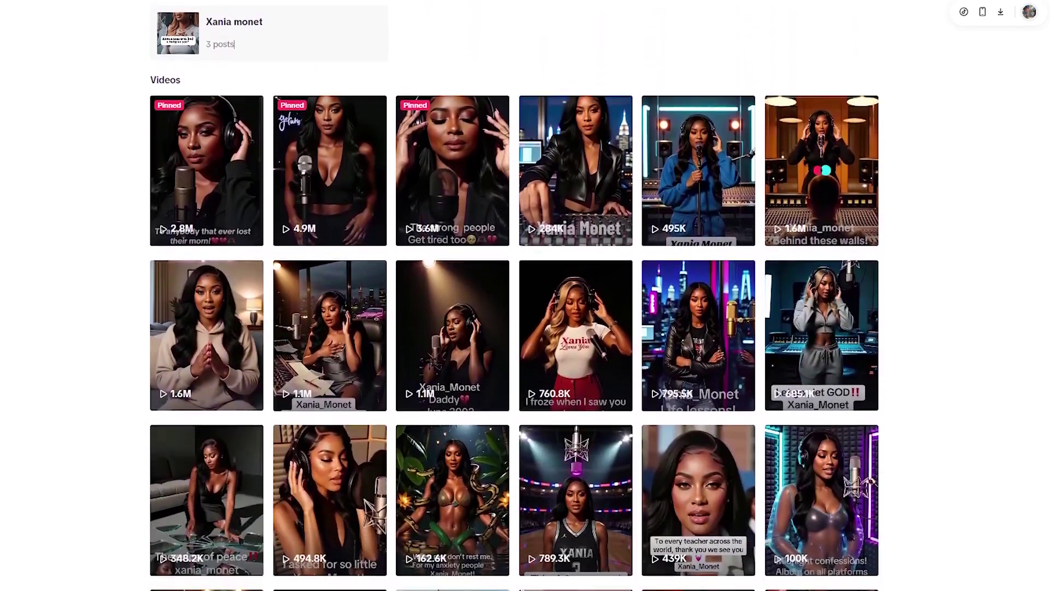
{"action": "scroll", "coordinate": [738, 452], "scroll_direction": "down", "scroll_amount": 5}
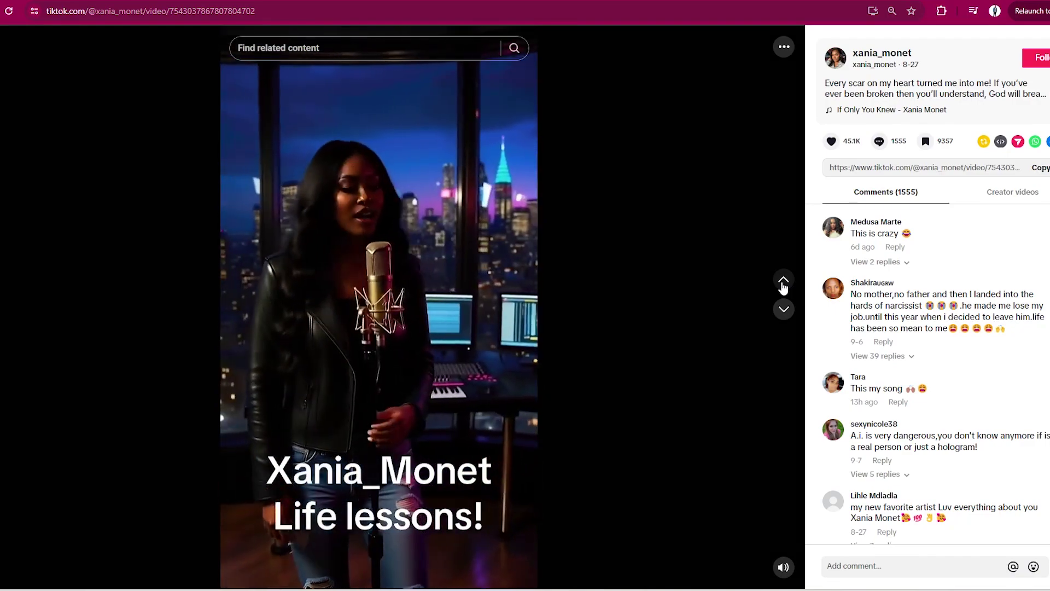
{"action": "left_click", "coordinate": [783, 281]}
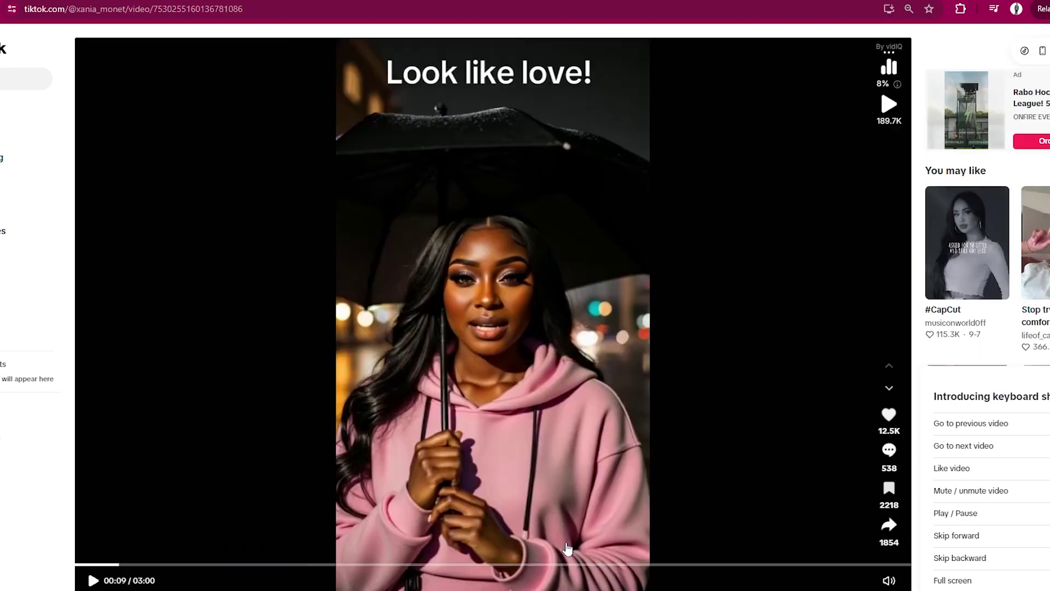
{"action": "left_click", "coordinate": [567, 547]}
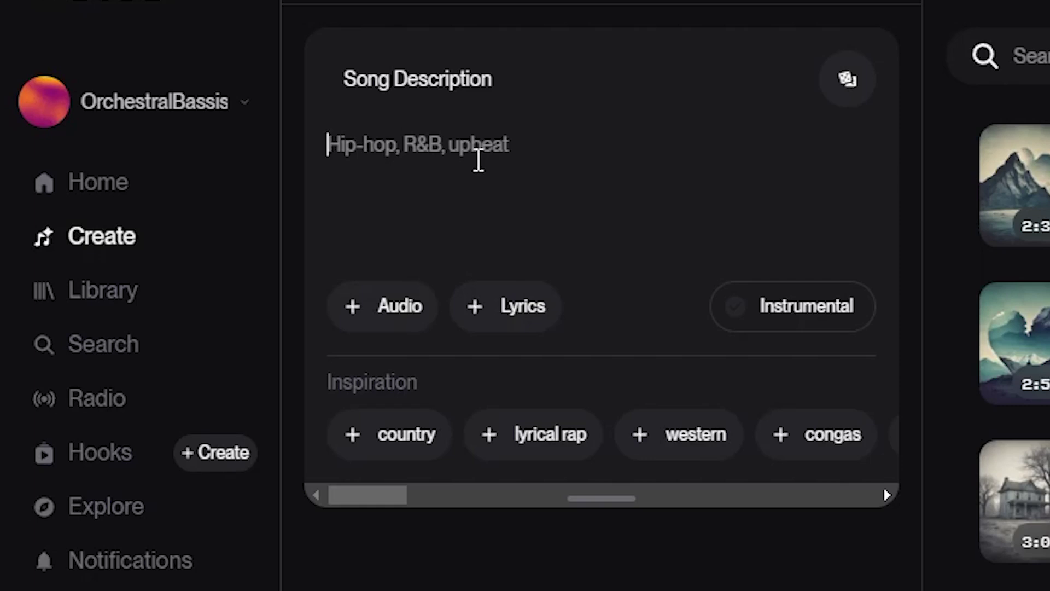
Describe an intense blues song about a good man heartbroken despite everything he has done.
{"action": "type", "text": "an intense,emotional blues"}
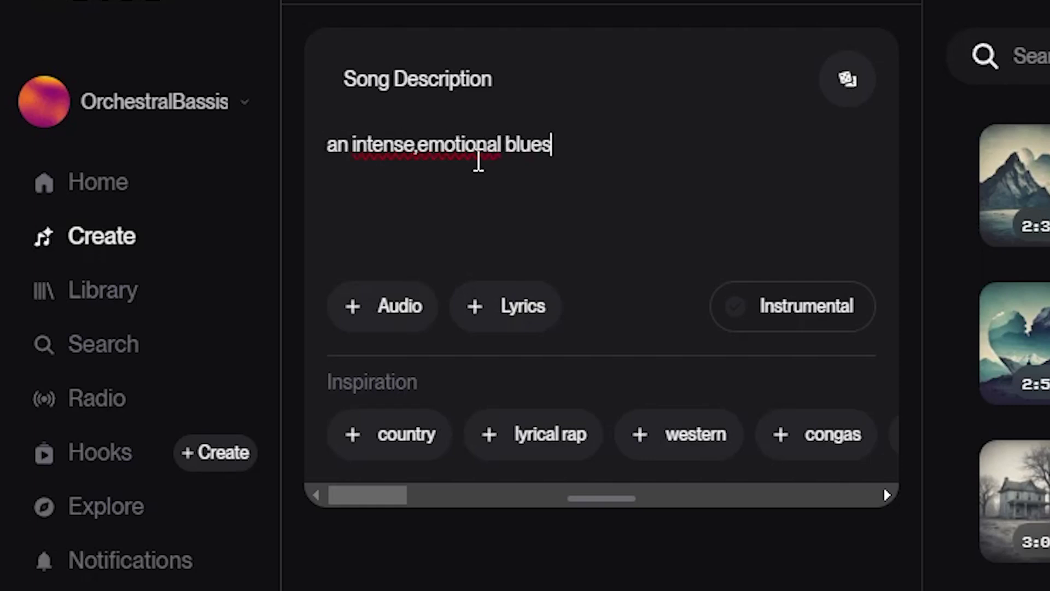
{"action": "type", "text": "good man being heart"}
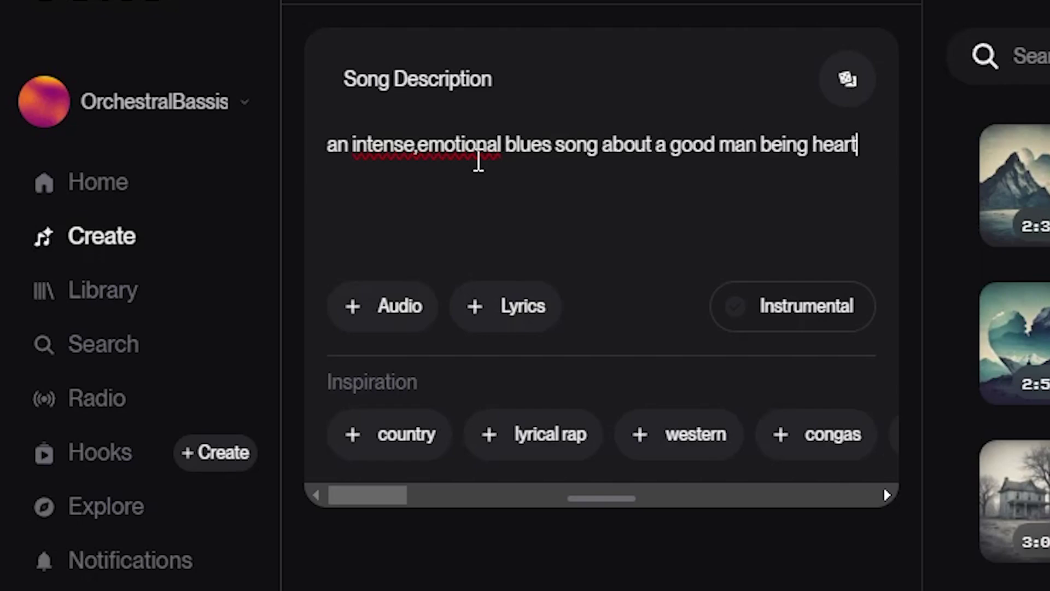
{"action": "type", "text": "broken despite his many sacrif"}
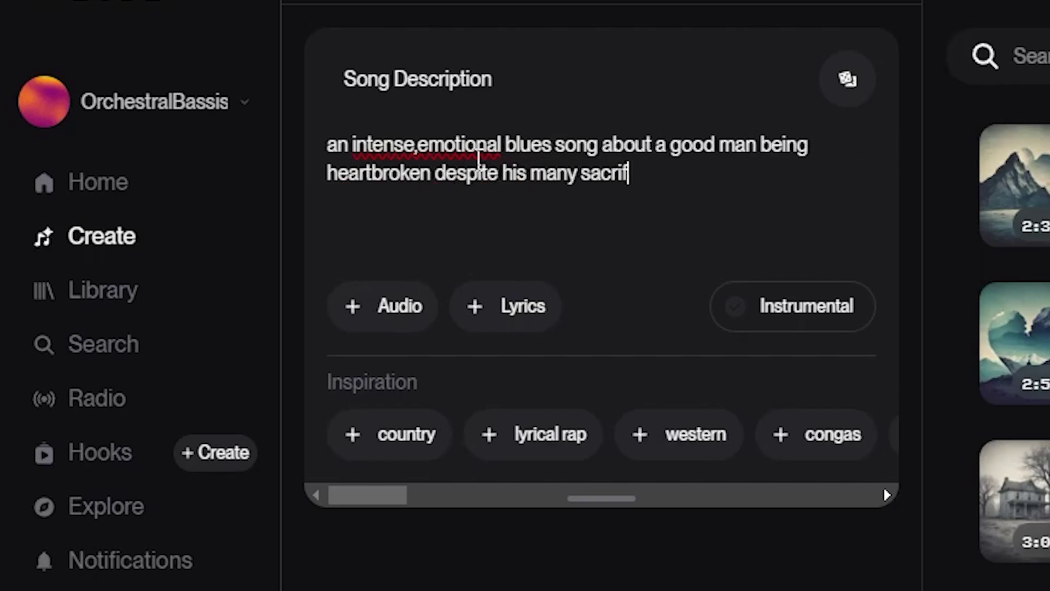
{"action": "type", "text": "ices,despite everything"}
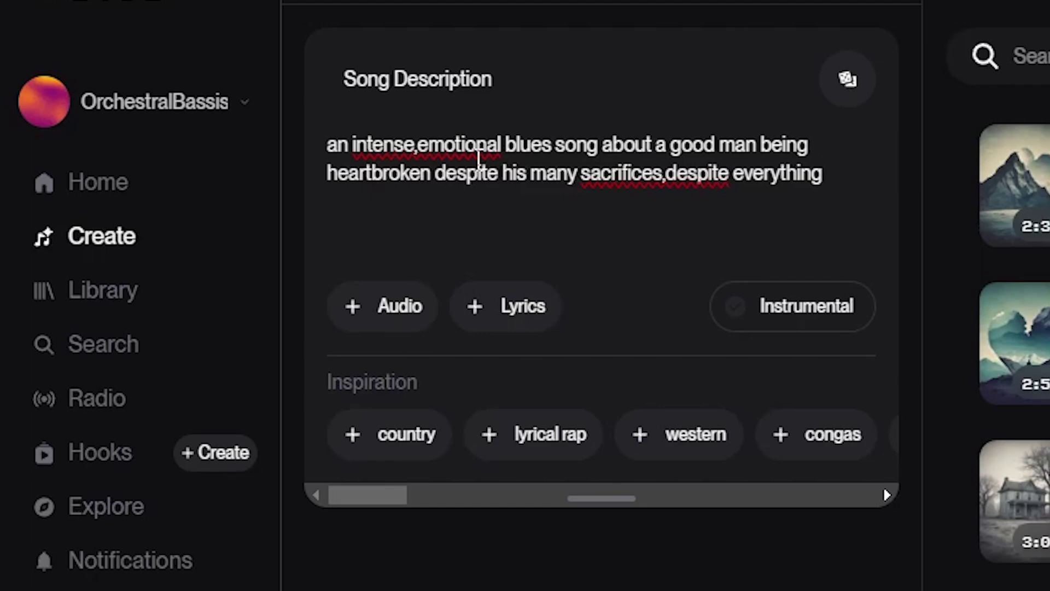
{"action": "type", "text": " he has done, despite his emotiona"}
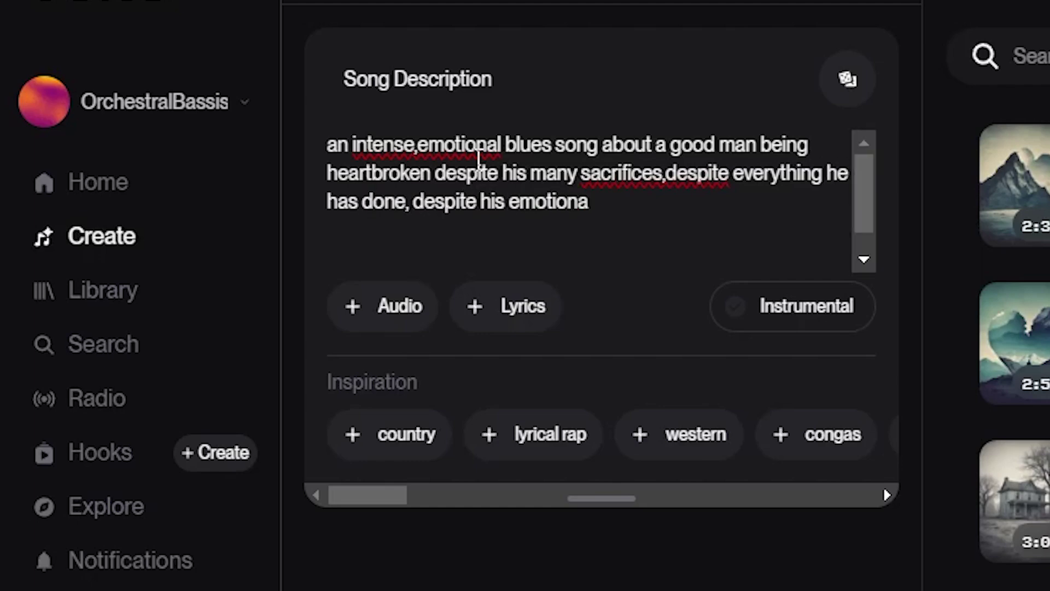
{"action": "type", "text": "ental investment"}
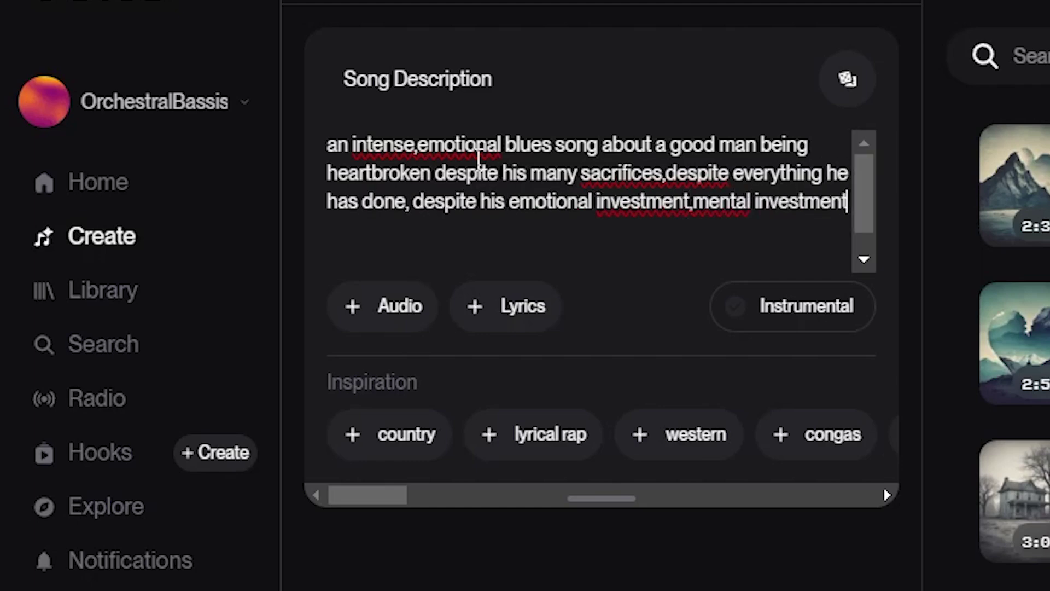
{"action": "type", "text": ",he's been everything he never thought he could be"}
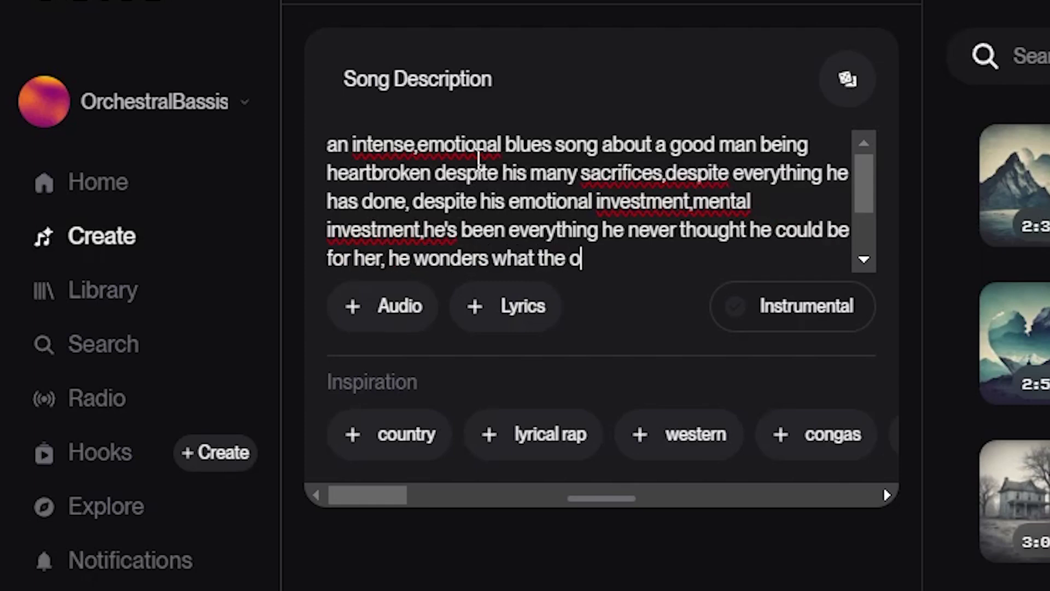
{"action": "type", "text": "but he d"}
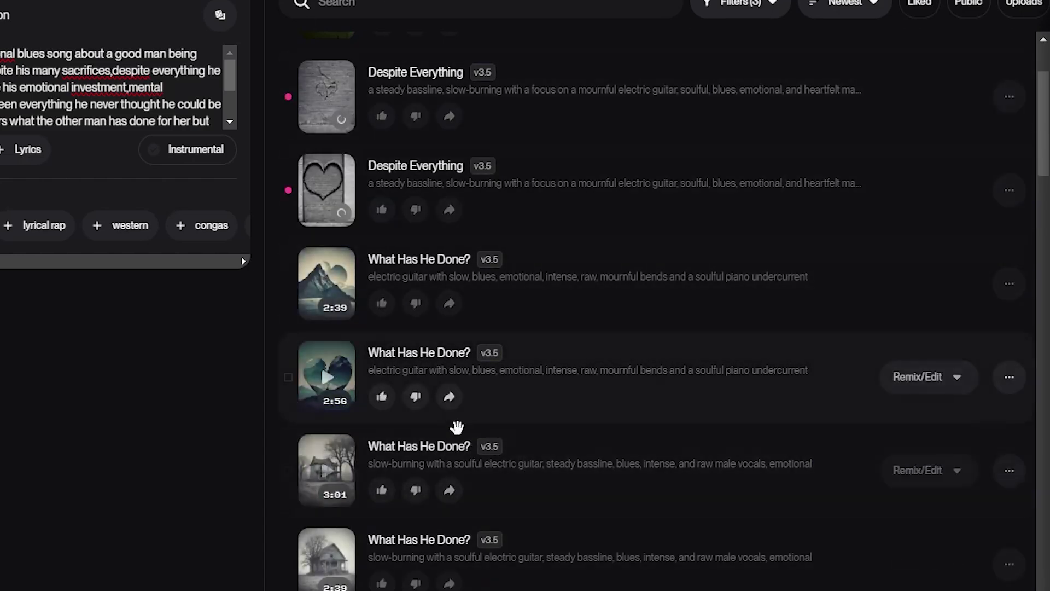
{"action": "scroll", "coordinate": [457, 438], "scroll_direction": "down", "scroll_amount": 8}
{"action": "scroll", "coordinate": [457, 438], "scroll_direction": "up", "scroll_amount": 5}
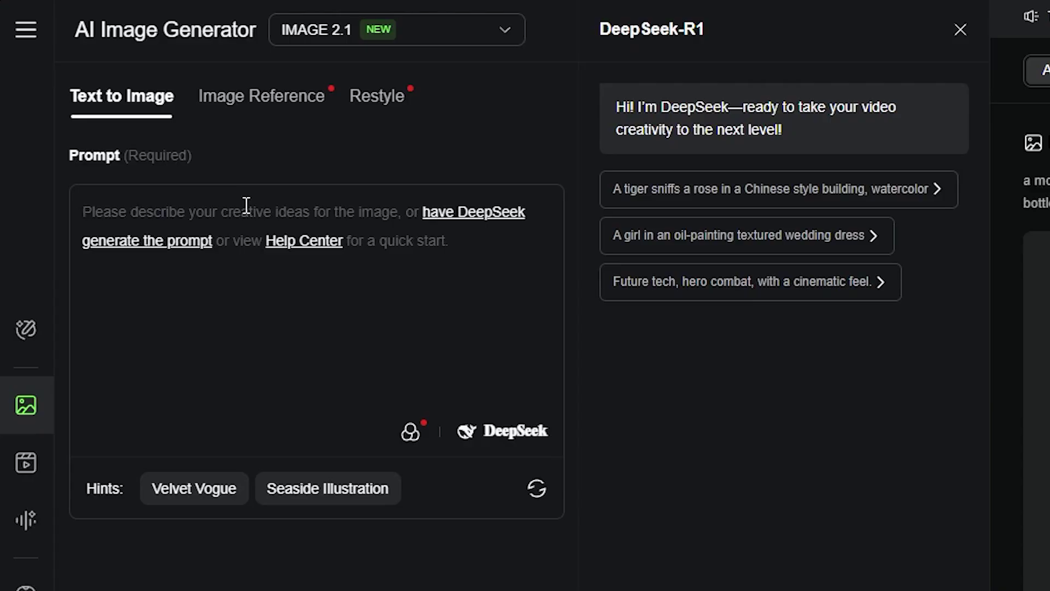
Write a Kling prompt for a blond punk blues singer at a studio mic holding whiskey.
{"action": "left_click", "coordinate": [247, 205]}
{"action": "type", "text": "a mo"}
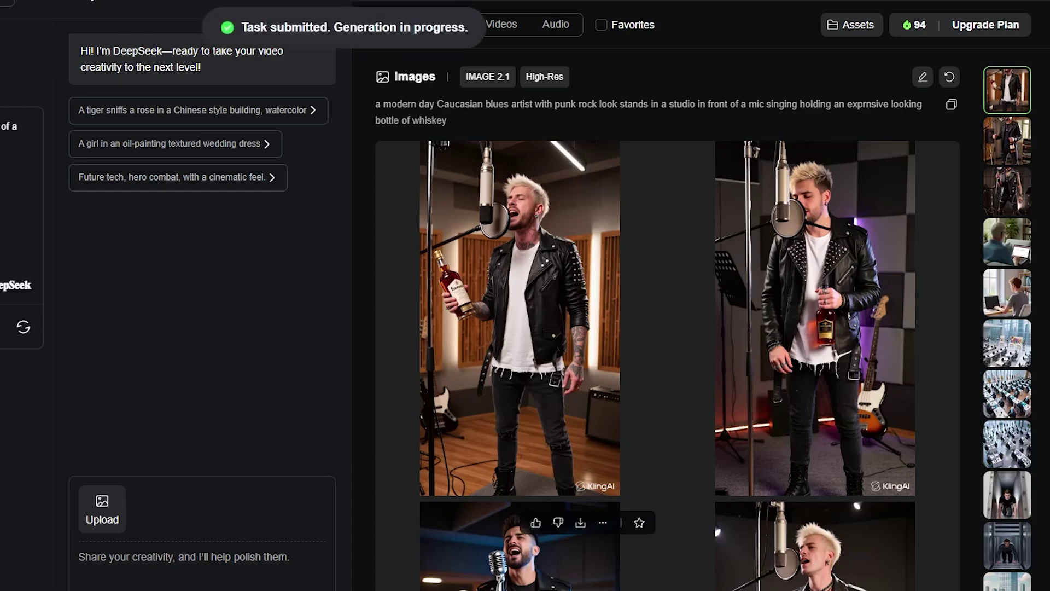
{"action": "scroll", "coordinate": [410, 546], "scroll_direction": "down", "scroll_amount": 5}
{"action": "scroll", "coordinate": [410, 546], "scroll_direction": "down", "scroll_amount": 10}
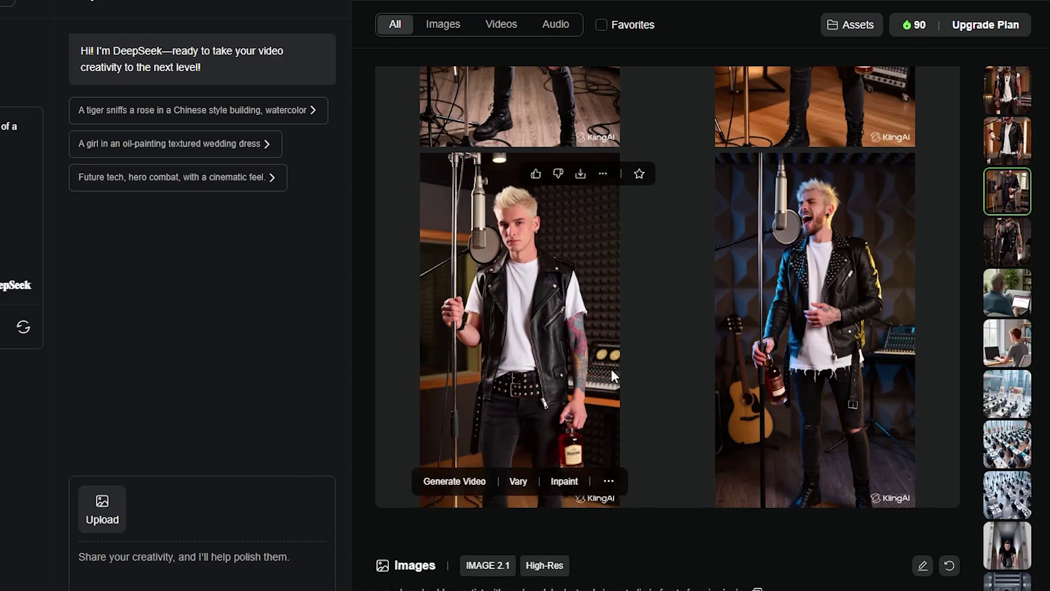
{"action": "scroll", "coordinate": [612, 374], "scroll_direction": "up", "scroll_amount": 5}
{"action": "scroll", "coordinate": [612, 371], "scroll_direction": "up", "scroll_amount": 4}
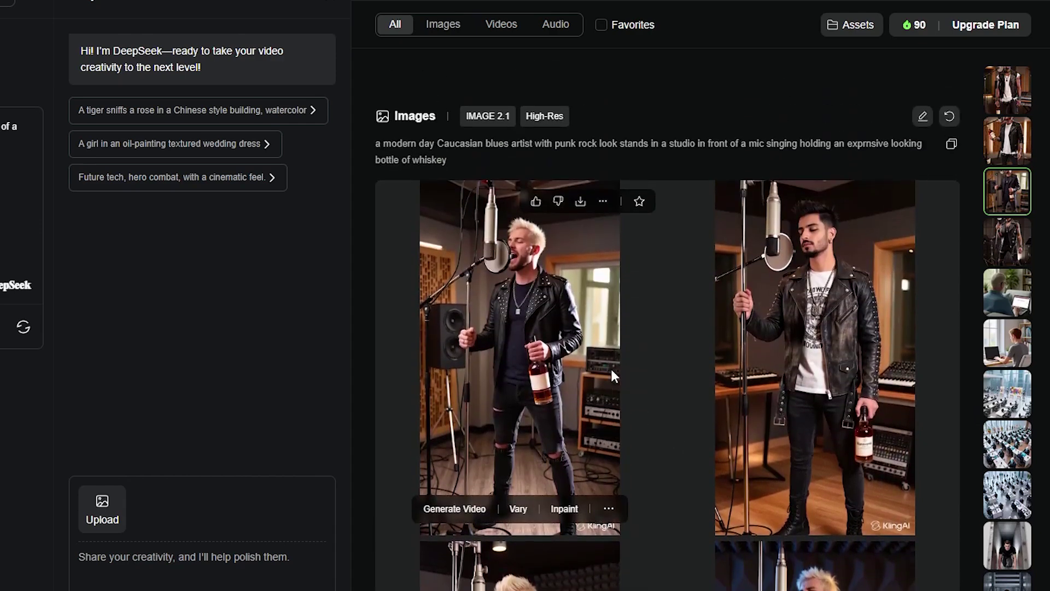
{"action": "scroll", "coordinate": [612, 369], "scroll_direction": "up", "scroll_amount": 5}
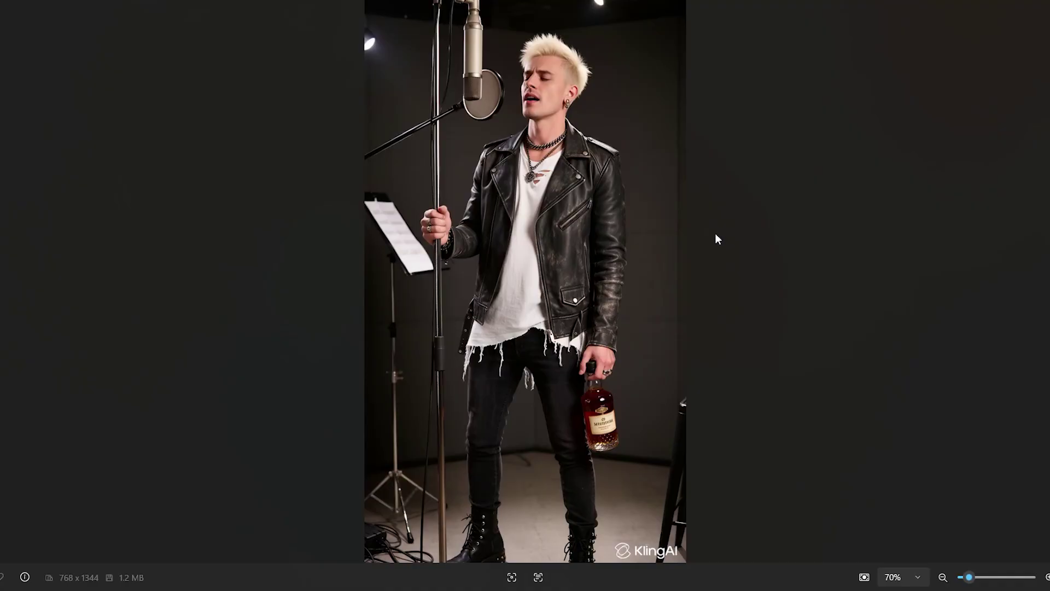
Step through the saved singer images to the attic scene with the whiskey bottle.
{"action": "key", "text": "Right"}
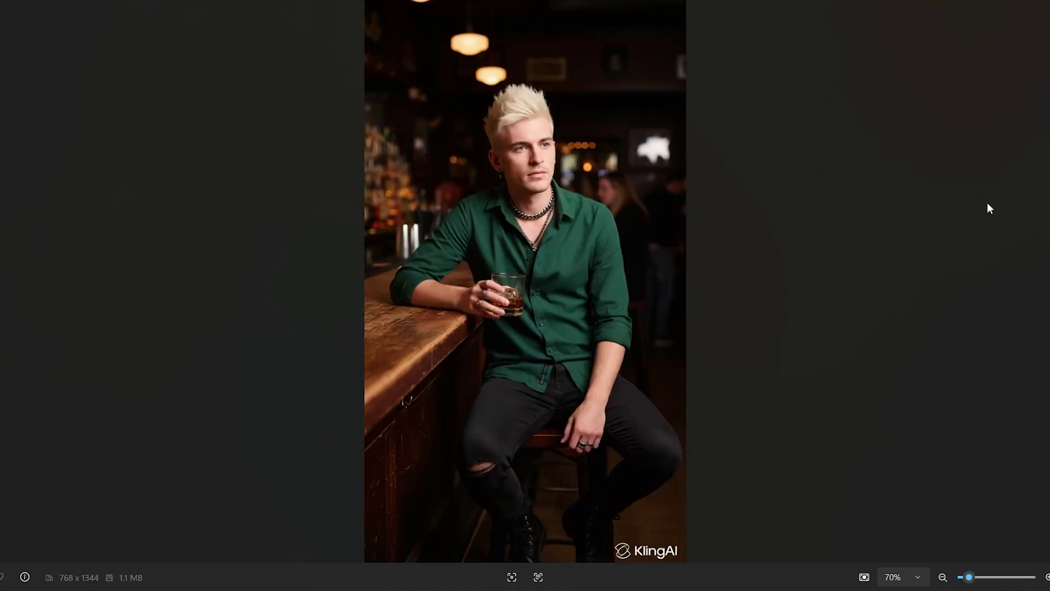
{"action": "key", "text": "Right"}
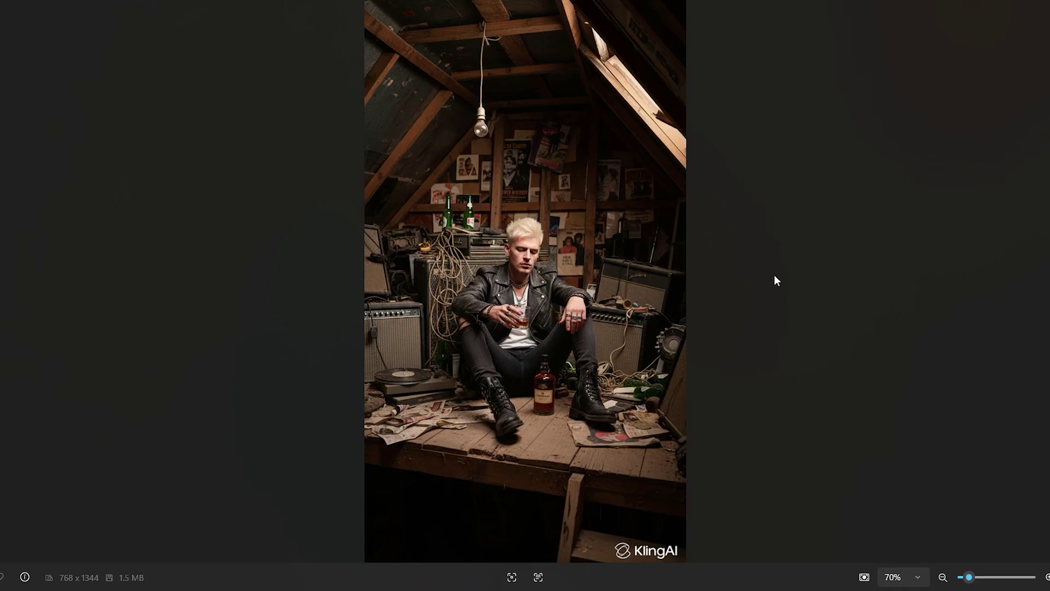
{"action": "key", "text": "Right"}
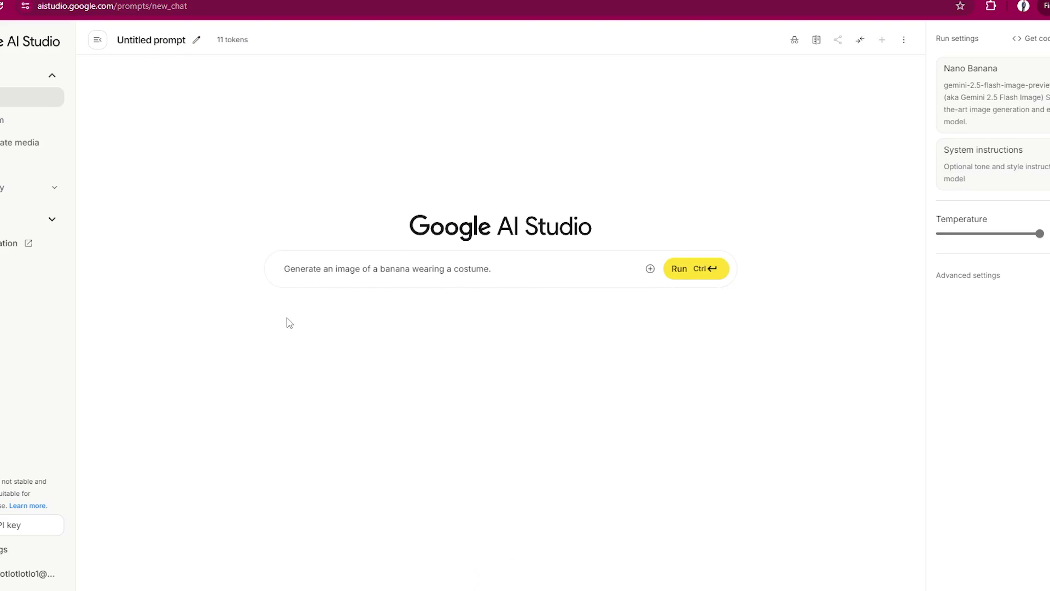
Search 'lm arena' in a new incognito window and open the LMArena site.
{"action": "left_click", "coordinate": [1046, 8]}
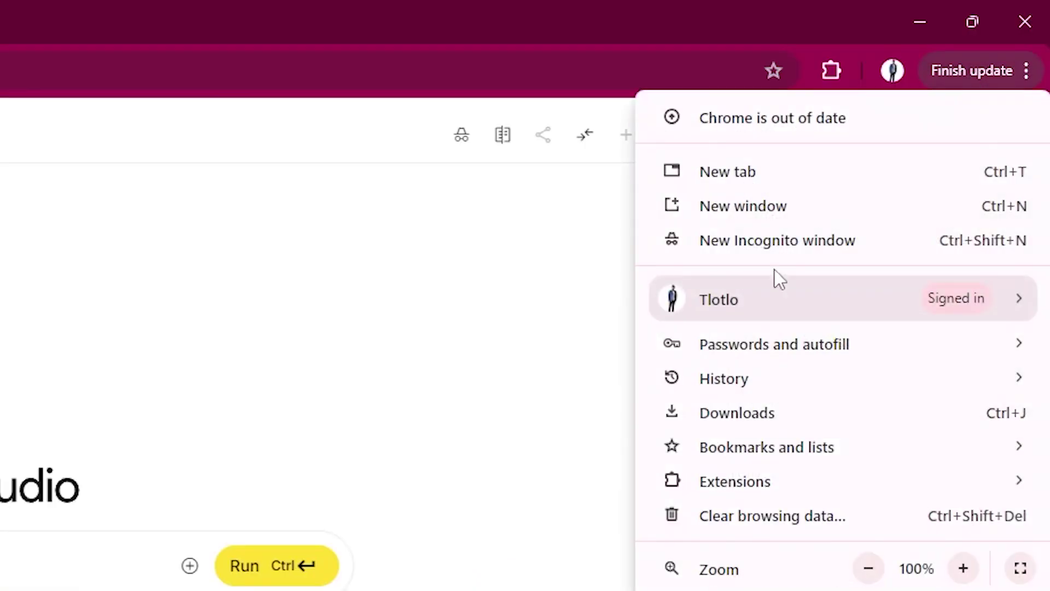
{"action": "left_click", "coordinate": [776, 240]}
{"action": "type", "text": "lm arena"}
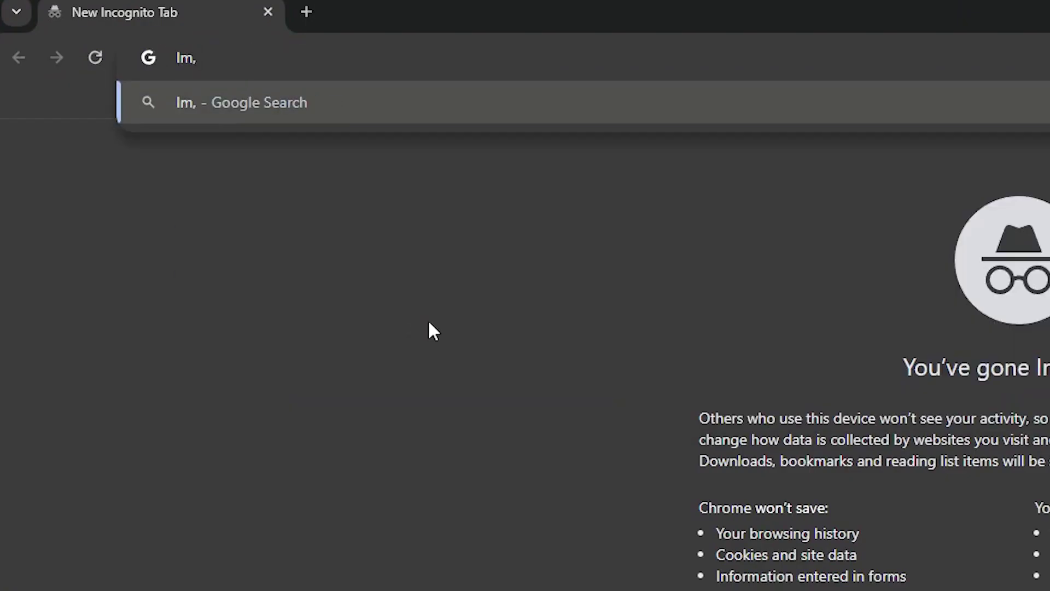
{"action": "key", "text": "Return"}
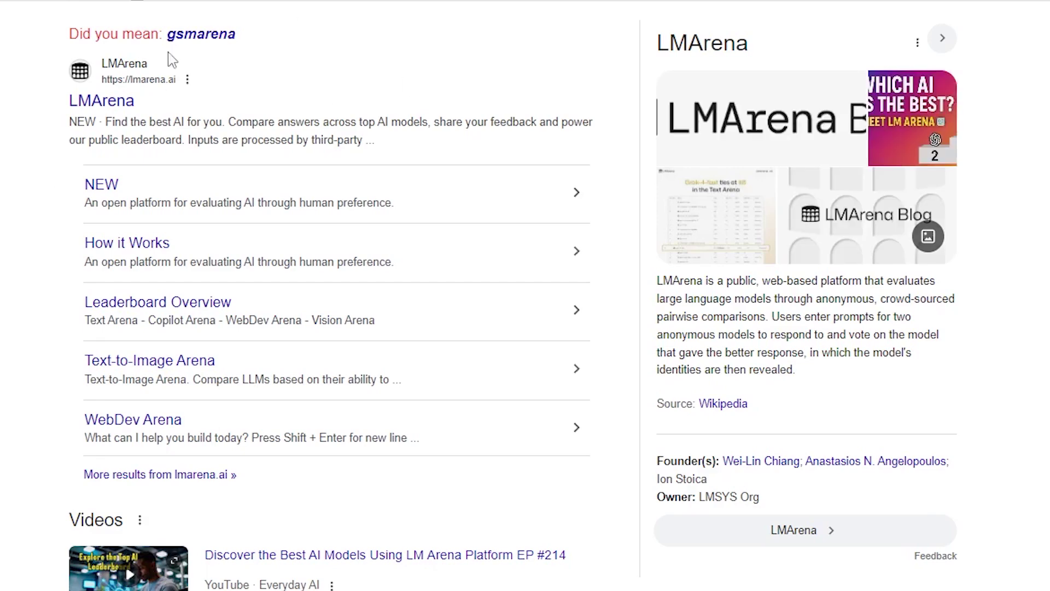
{"action": "left_click", "coordinate": [112, 102]}
Switch LMArena to image generation, attach the singer photo, and send the bar-and-whiskey prompt.
{"action": "left_click", "coordinate": [71, 63]}
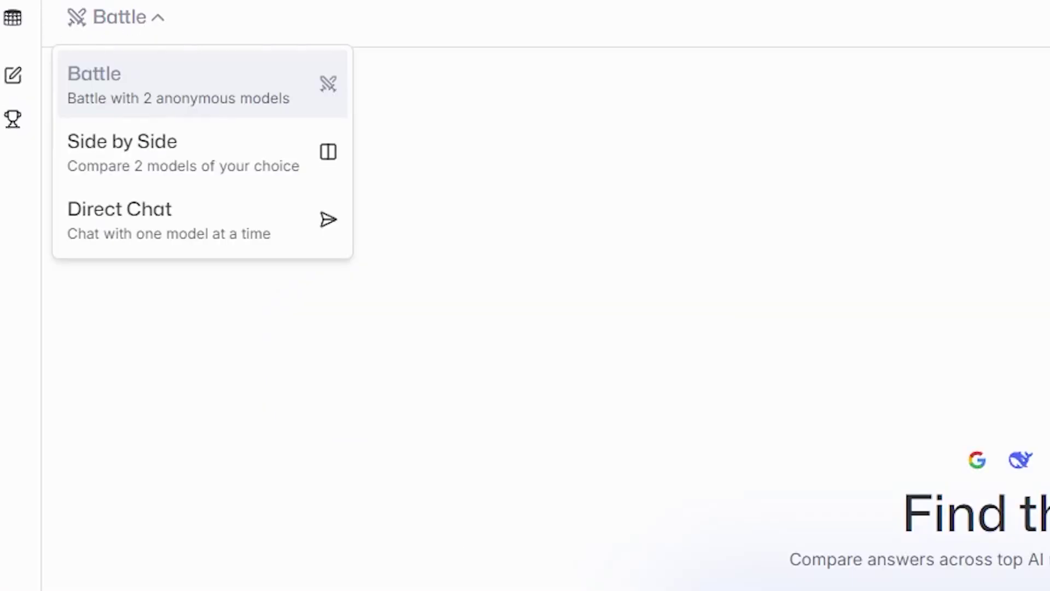
{"action": "left_click", "coordinate": [94, 213]}
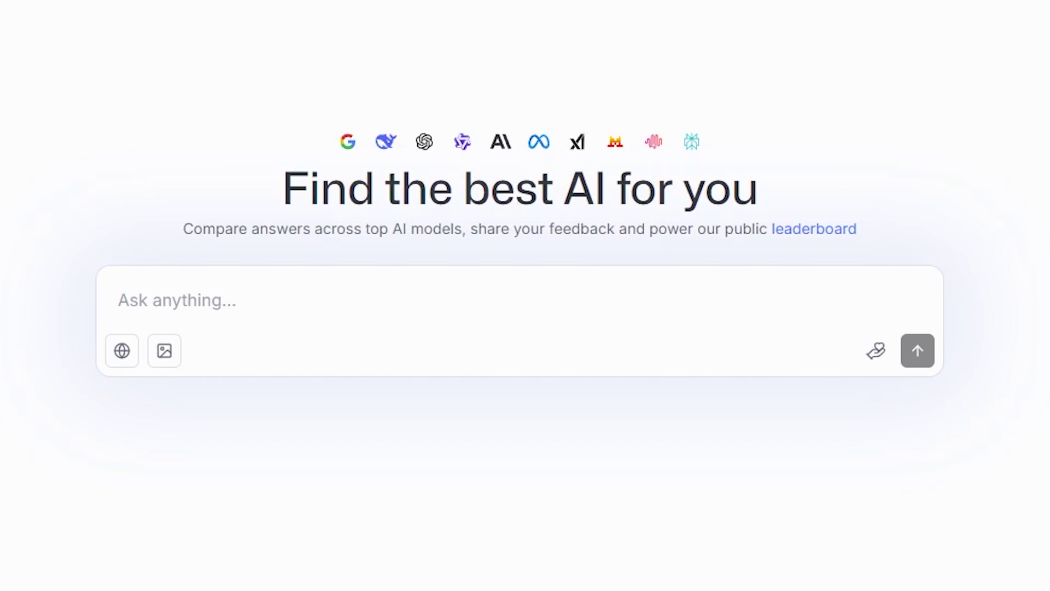
{"action": "left_click", "coordinate": [170, 356]}
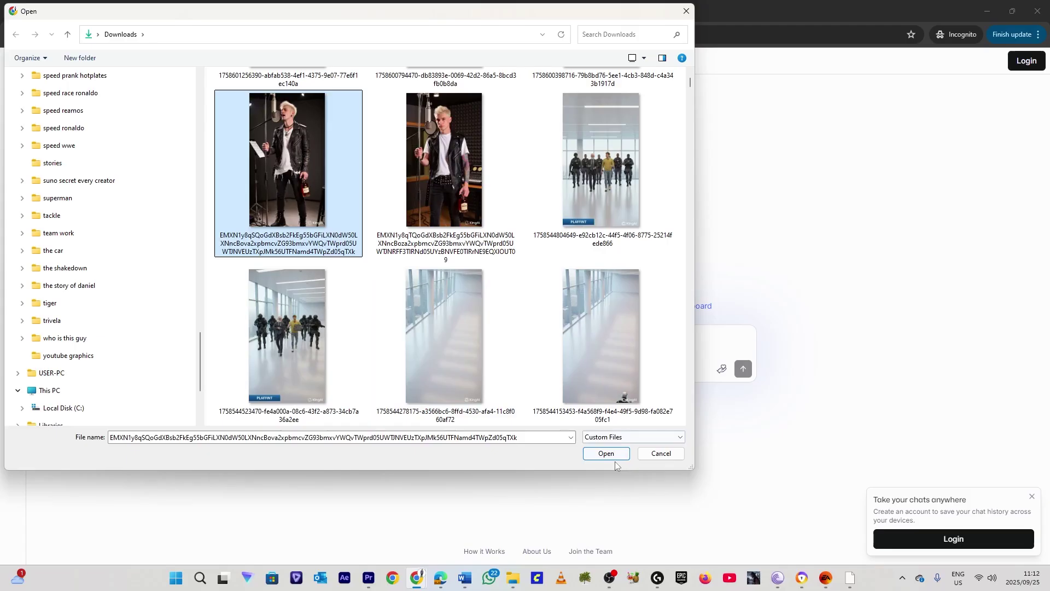
{"action": "left_click", "coordinate": [614, 458]}
{"action": "left_click_drag", "start_coordinate": [100, 276], "coordinate": [897, 309]}
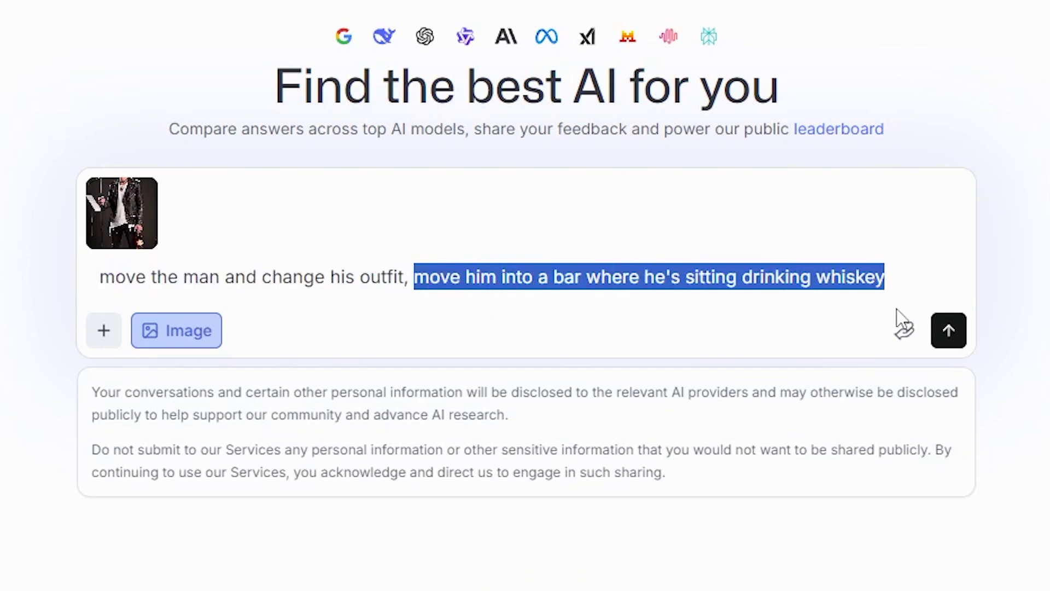
{"action": "left_click", "coordinate": [1003, 298]}
{"action": "left_click", "coordinate": [949, 331]}
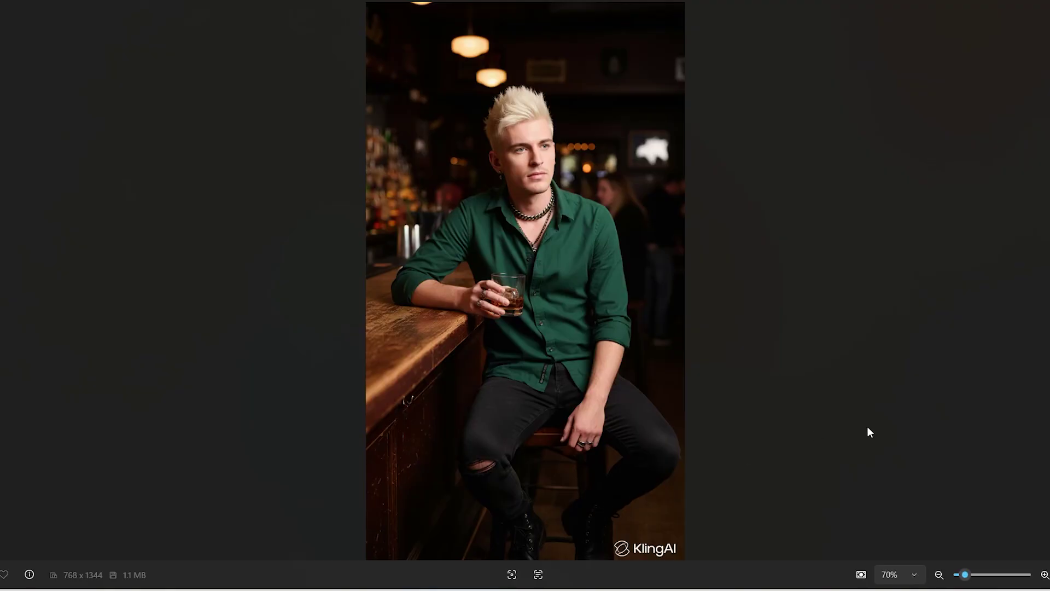
Compare the studio and bar photos, then edit the apartment-argument prompt for the attached singer.
{"action": "key", "text": "Right"}
{"action": "key", "text": "Left"}
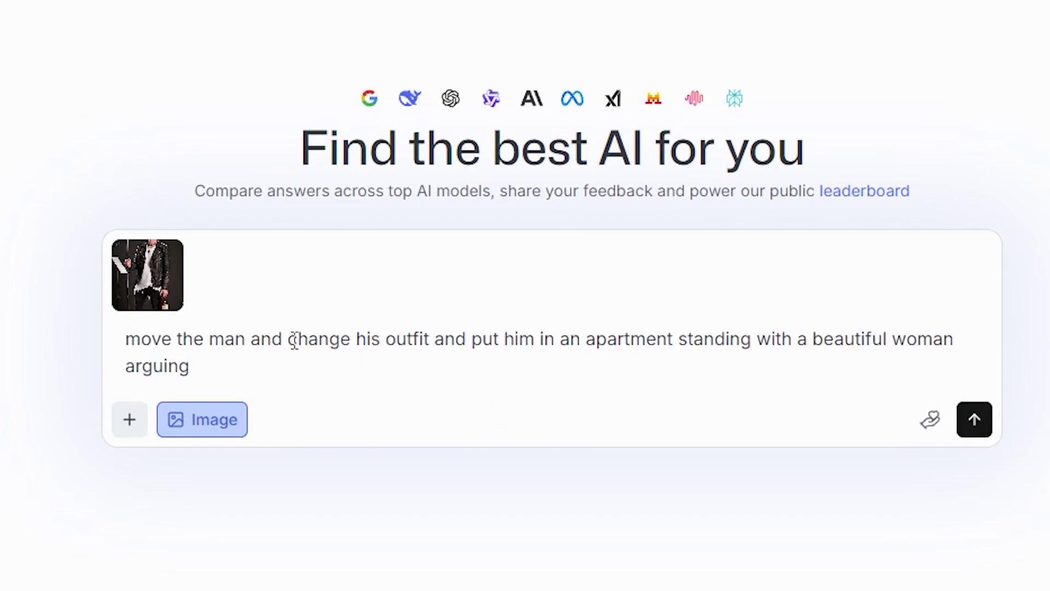
{"action": "left_click_drag", "start_coordinate": [132, 345], "coordinate": [889, 359]}
{"action": "left_click", "coordinate": [244, 419]}
{"action": "left_click", "coordinate": [360, 416]}
{"action": "left_click", "coordinate": [267, 353]}
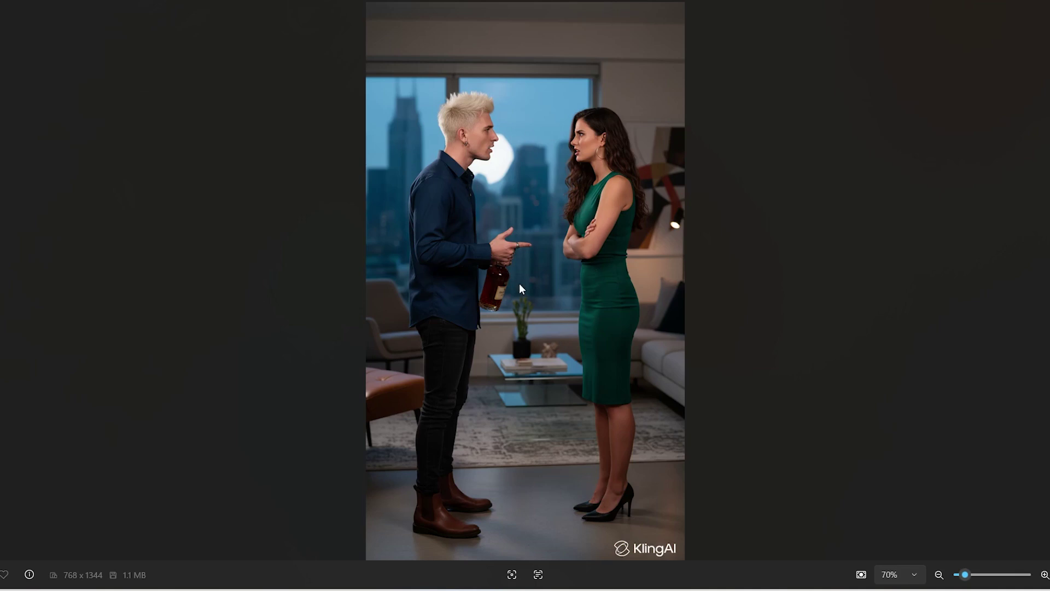
Step through the street, restaurant-dance and attic punk images.
{"action": "key", "text": "Right"}
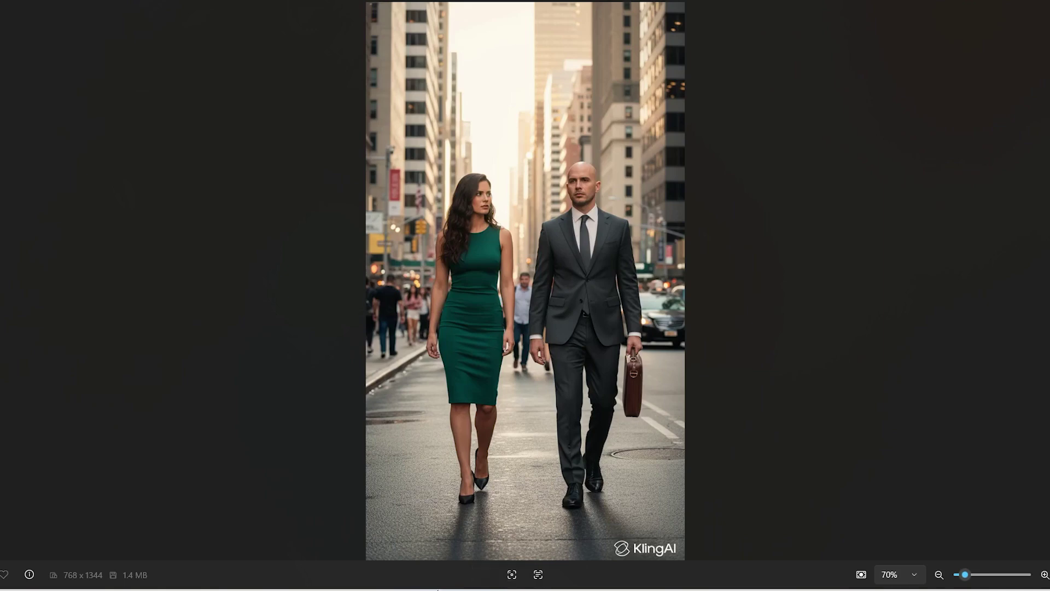
{"action": "key", "text": "Right"}
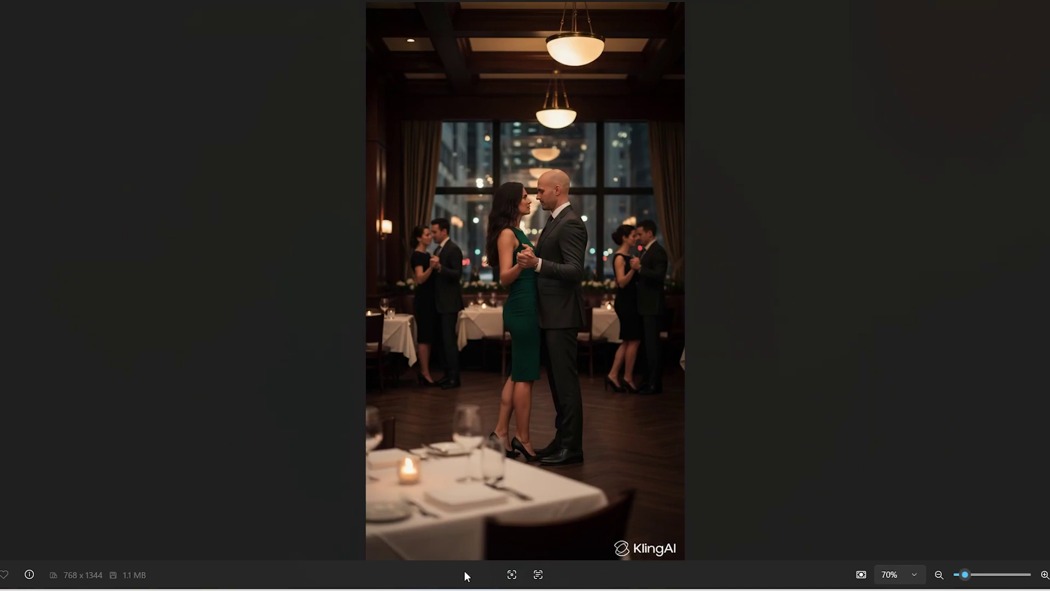
{"action": "key", "text": "Right"}
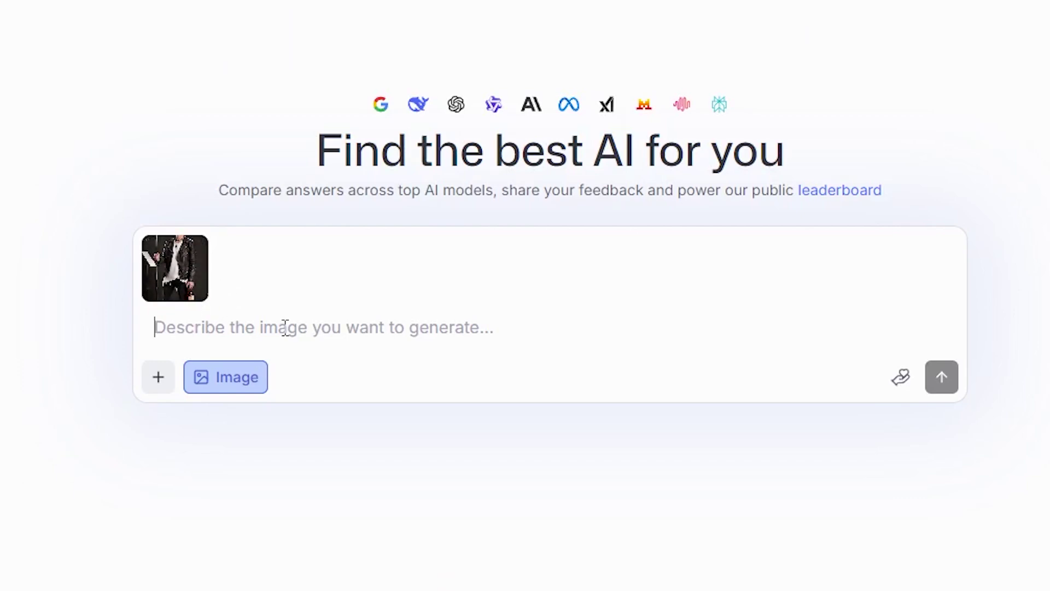
Send 'change the mans singing pose' with the singer photo attached.
{"action": "type", "text": "change the mans singing pose"}
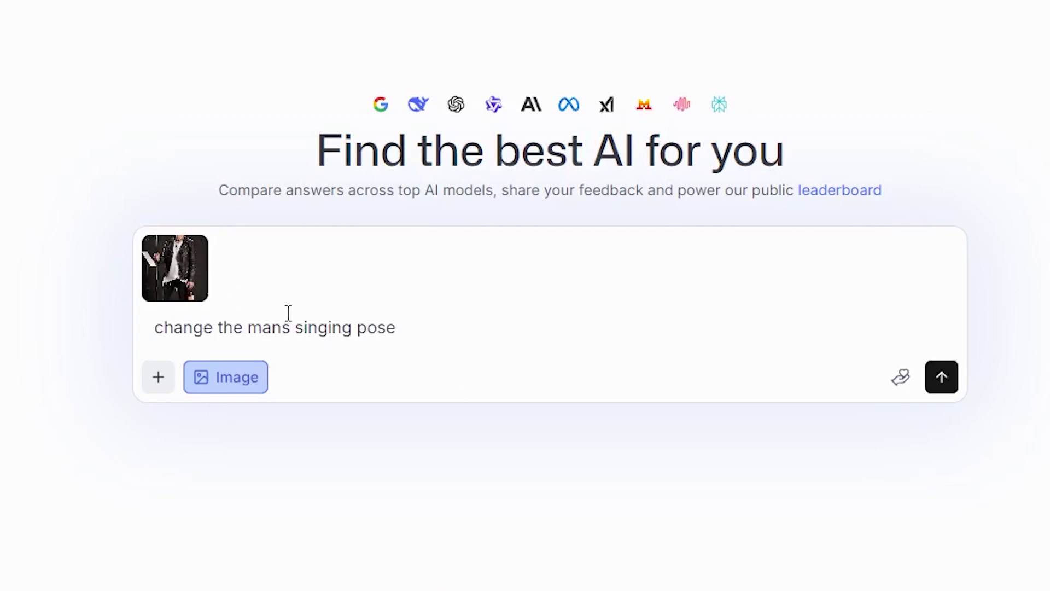
{"action": "left_click", "coordinate": [940, 376]}
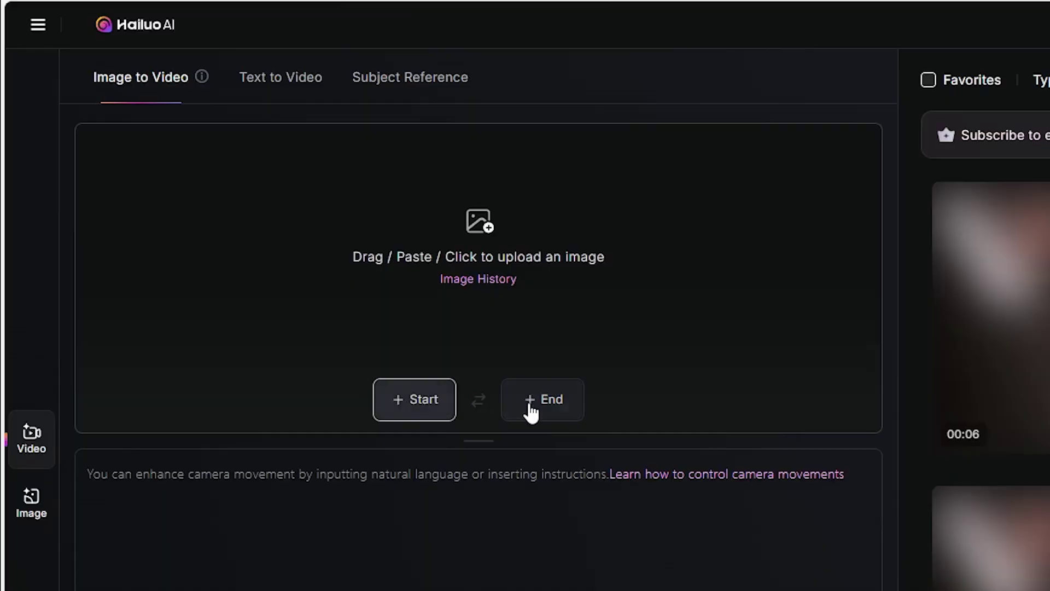
Upload singer start and end frames, enter the 'man singing song lyrics to the mic' prompt, and review the clip.
{"action": "left_click", "coordinate": [529, 407]}
{"action": "left_click", "coordinate": [425, 392]}
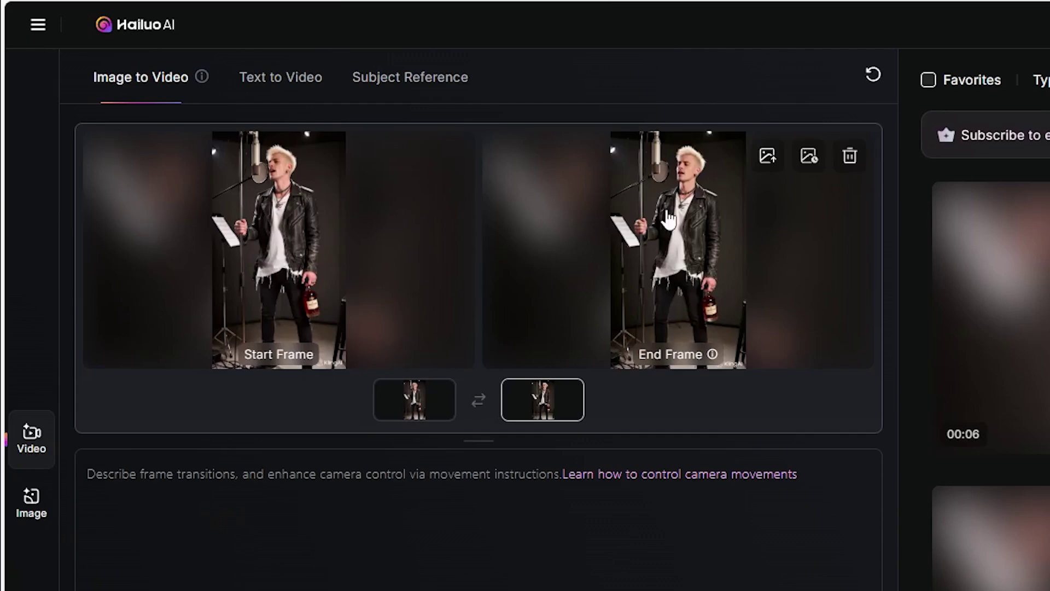
{"action": "left_click", "coordinate": [177, 465]}
{"action": "type", "text": "man"}
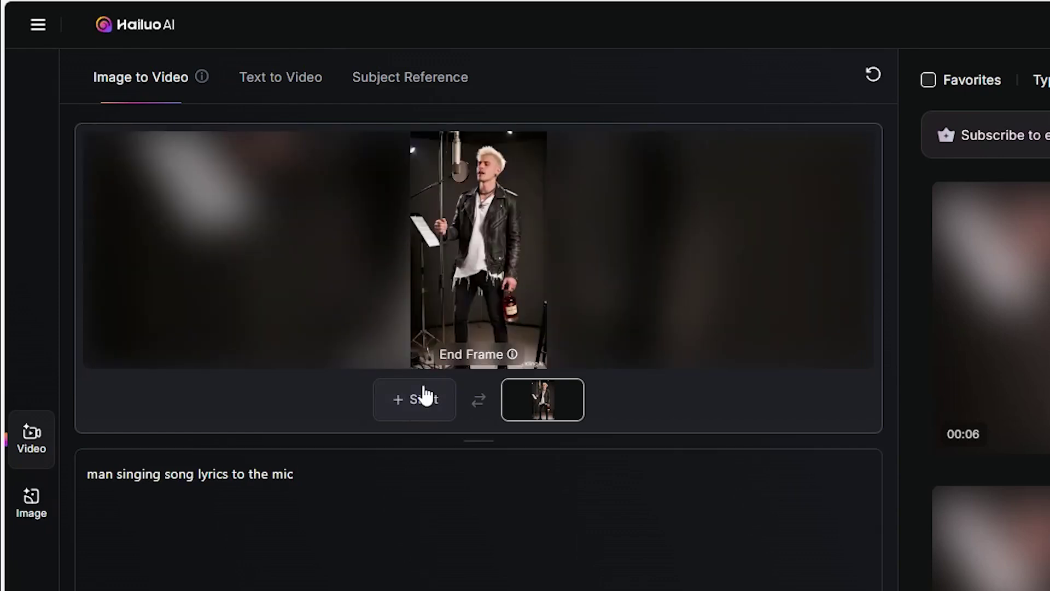
{"action": "left_click", "coordinate": [424, 398]}
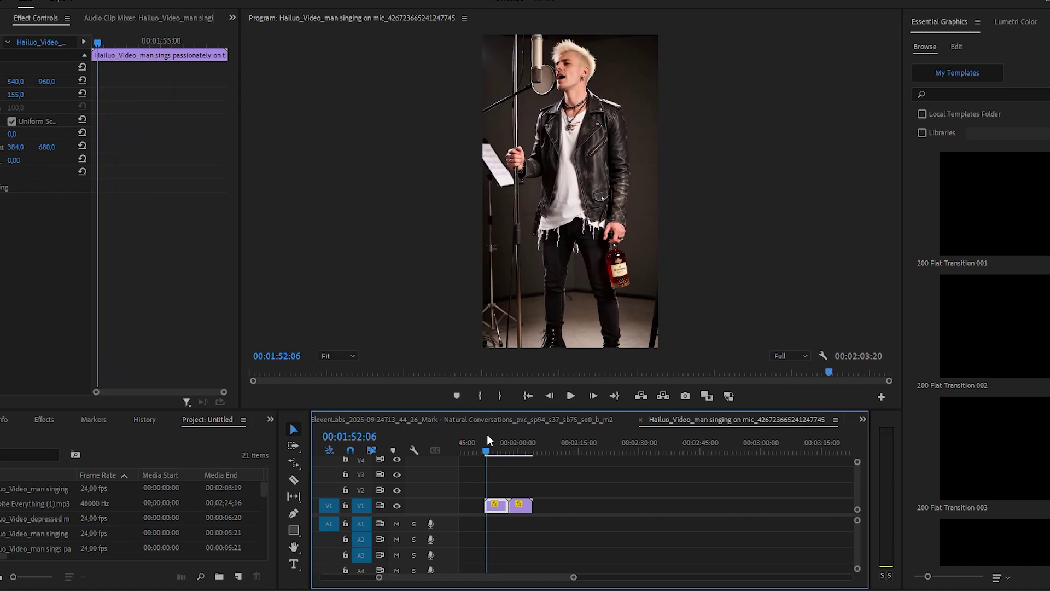
{"action": "left_click_drag", "start_coordinate": [486, 434], "coordinate": [530, 442]}
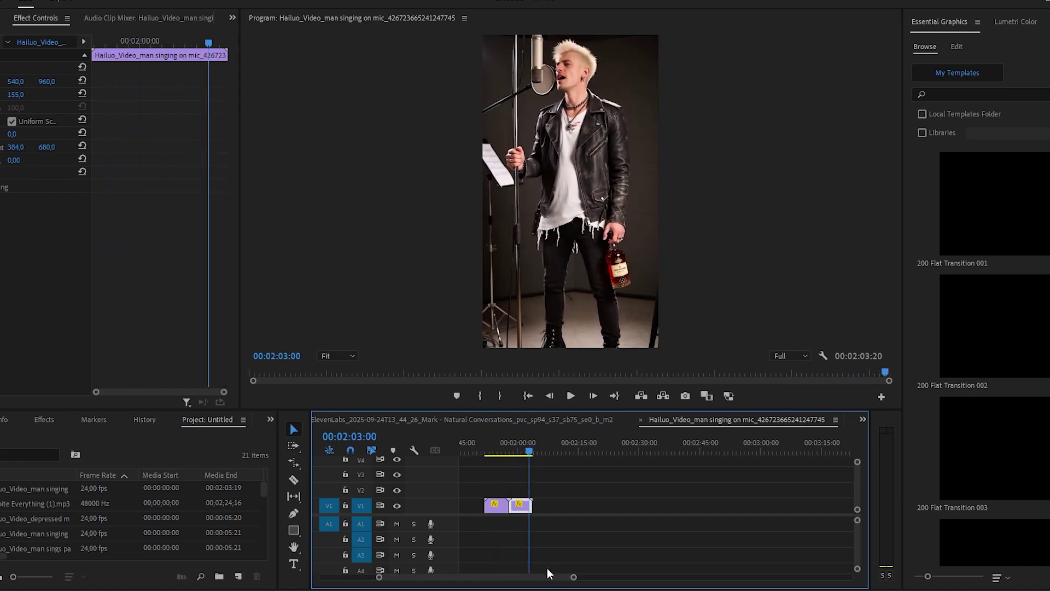
Scrub back to about 01:56, stop playback, then play the sequence from 00:00:25:09.
{"action": "left_click_drag", "start_coordinate": [501, 455], "coordinate": [506, 449]}
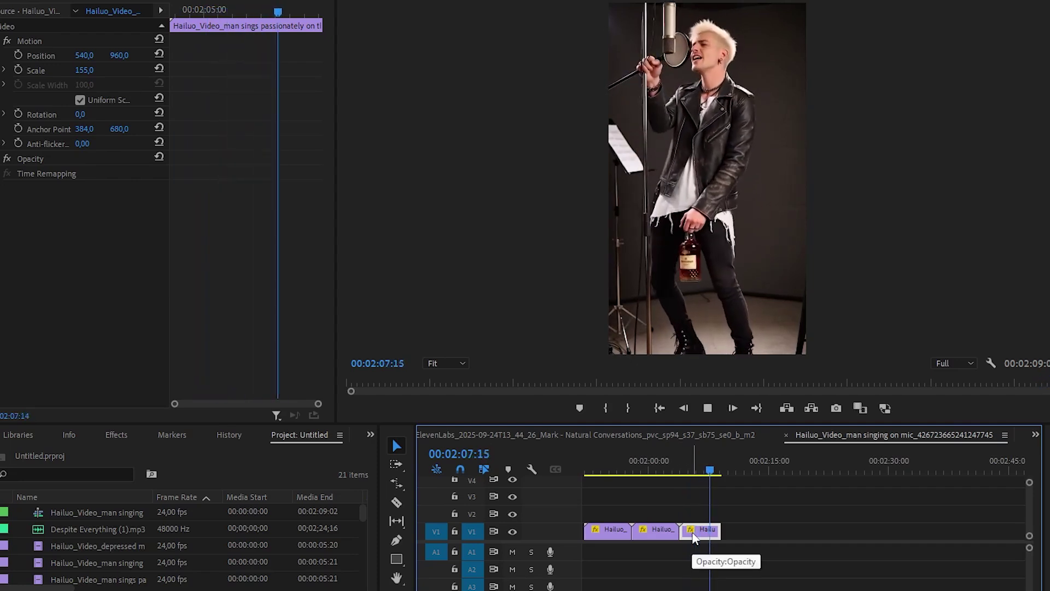
{"action": "key", "text": "space"}
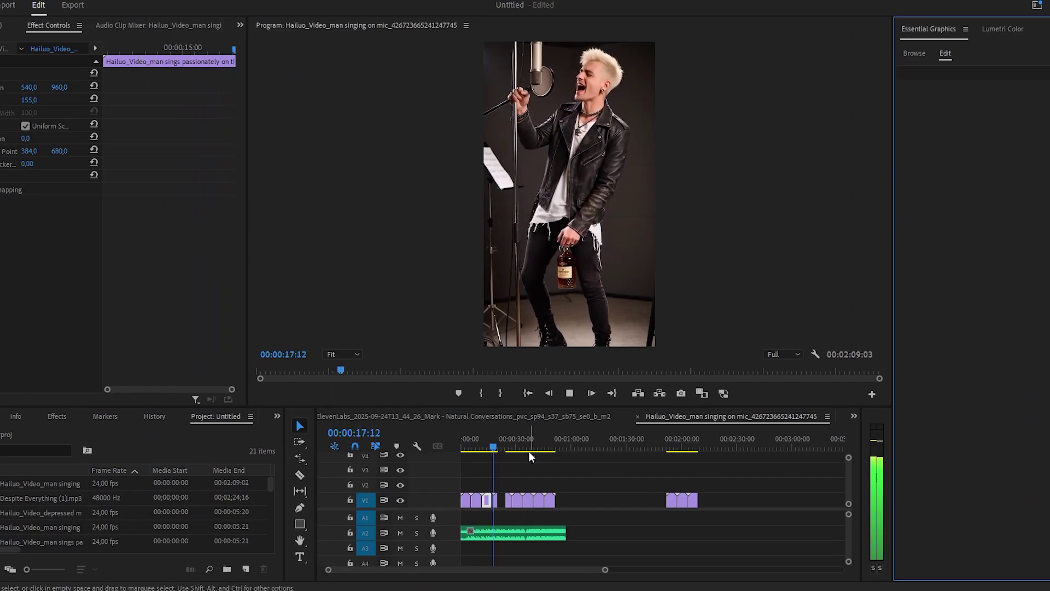
{"action": "left_click", "coordinate": [509, 444]}
{"action": "key", "text": "space"}
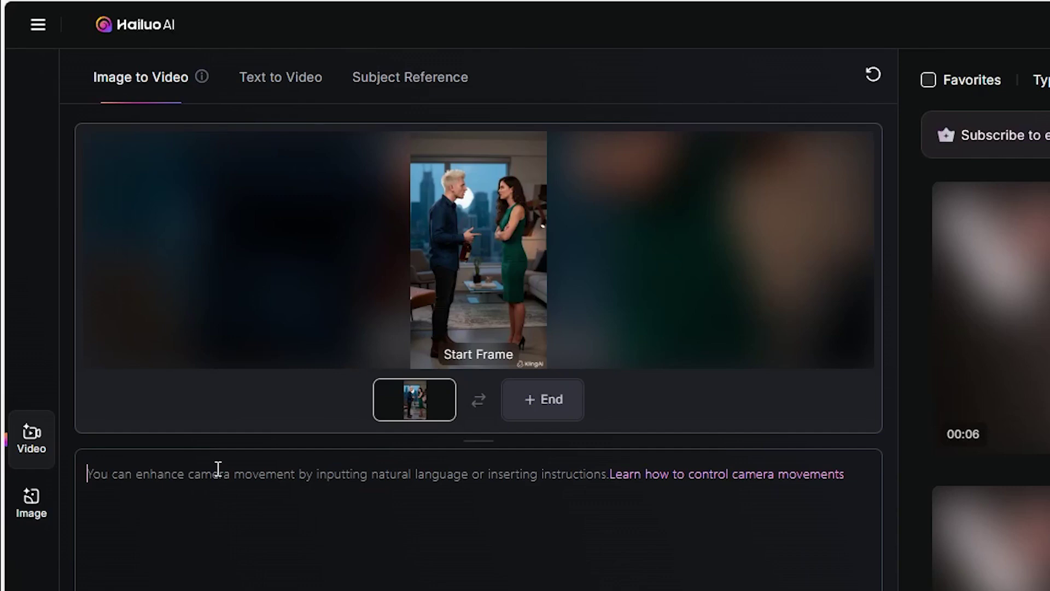
Paste 'they argue intensely and then she storms off, leaving angrily' as the start frame's prompt.
{"action": "type", "text": "they argue intensely and then she storms off, leaving angrily"}
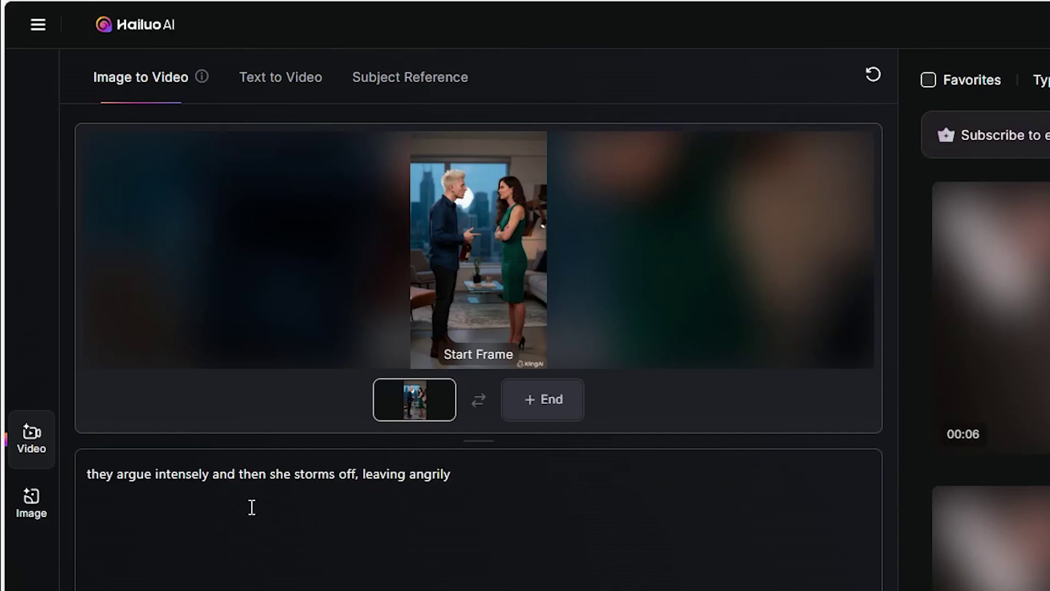
{"action": "left_click_drag", "start_coordinate": [89, 477], "coordinate": [469, 479]}
{"action": "left_click", "coordinate": [469, 479]}
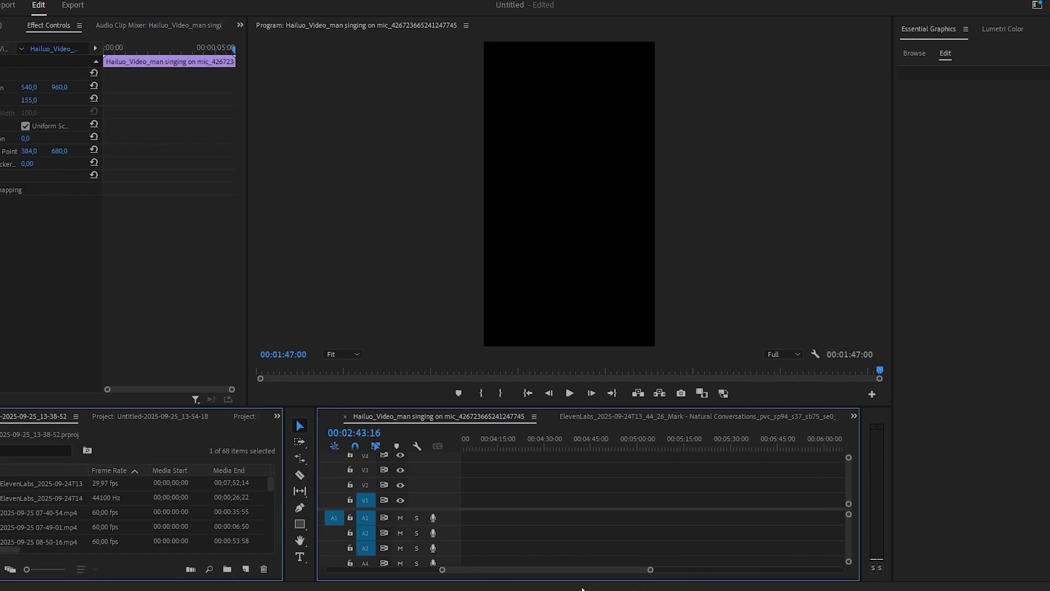
Scrub the later singer clips from about 02:51 through 02:58 to 03:07.
{"action": "scroll", "coordinate": [556, 512], "scroll_direction": "up", "scroll_amount": 5}
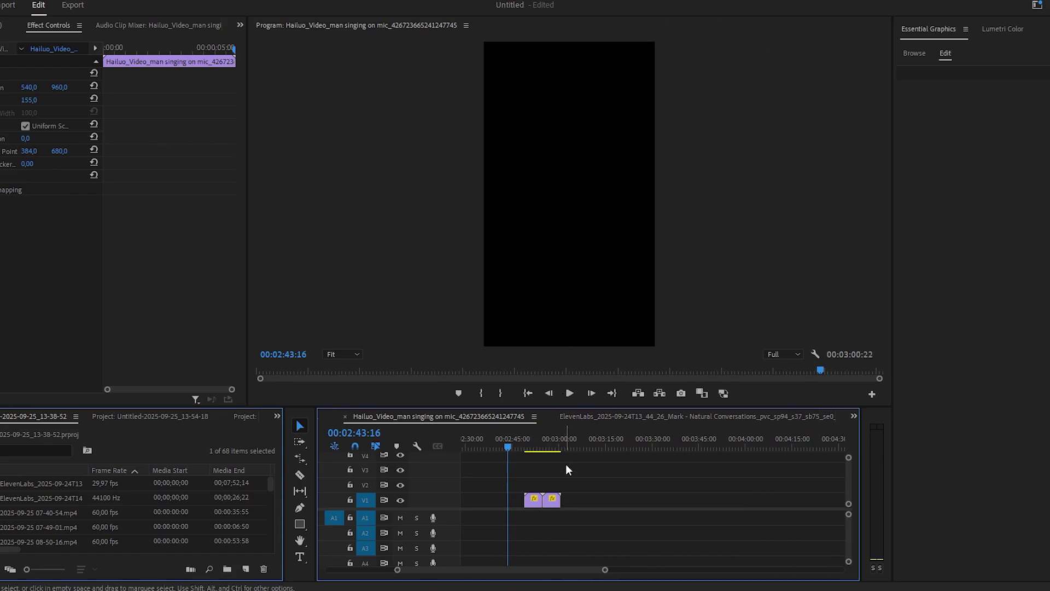
{"action": "left_click", "coordinate": [534, 447]}
{"action": "left_click_drag", "start_coordinate": [535, 446], "coordinate": [554, 450]}
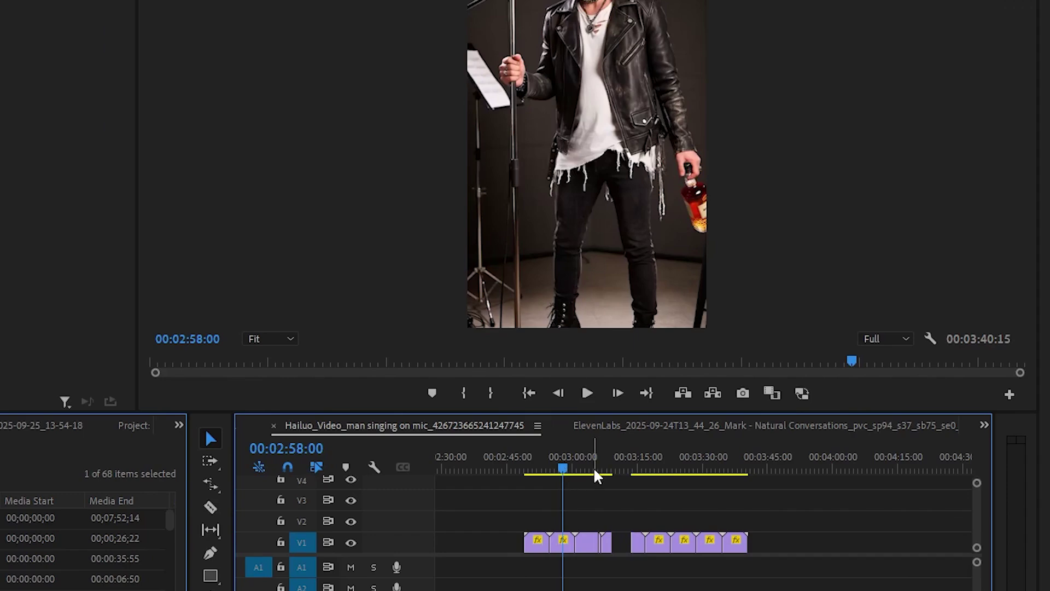
{"action": "left_click_drag", "start_coordinate": [588, 467], "coordinate": [740, 468]}
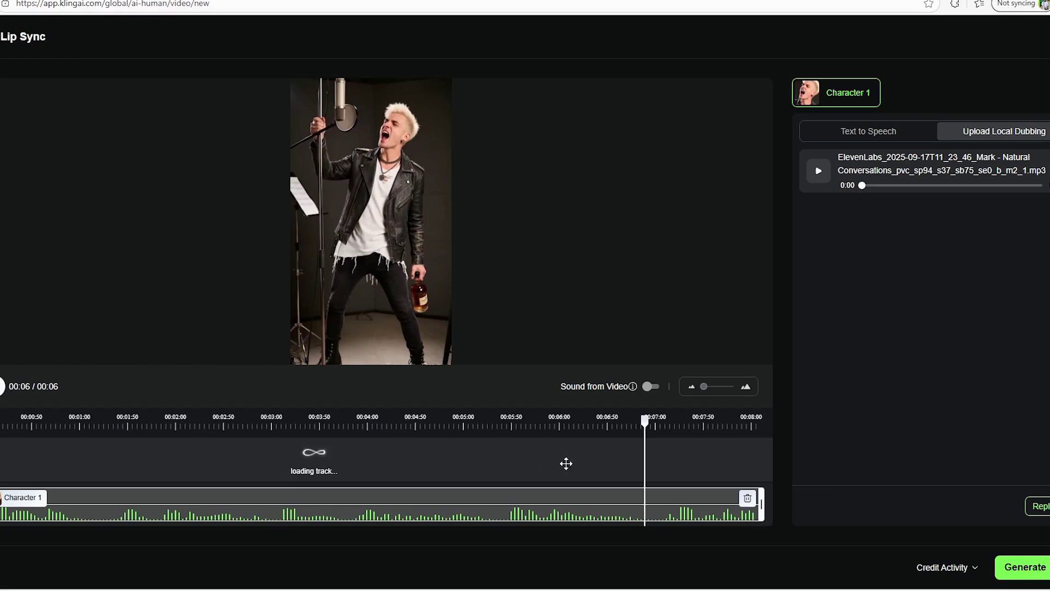
Preview the lip-sync with the full-length audio, then mark an In point at 02:49:04 in Premiere.
{"action": "left_click_drag", "start_coordinate": [560, 444], "coordinate": [735, 444]}
{"action": "left_click_drag", "start_coordinate": [762, 508], "coordinate": [798, 503]}
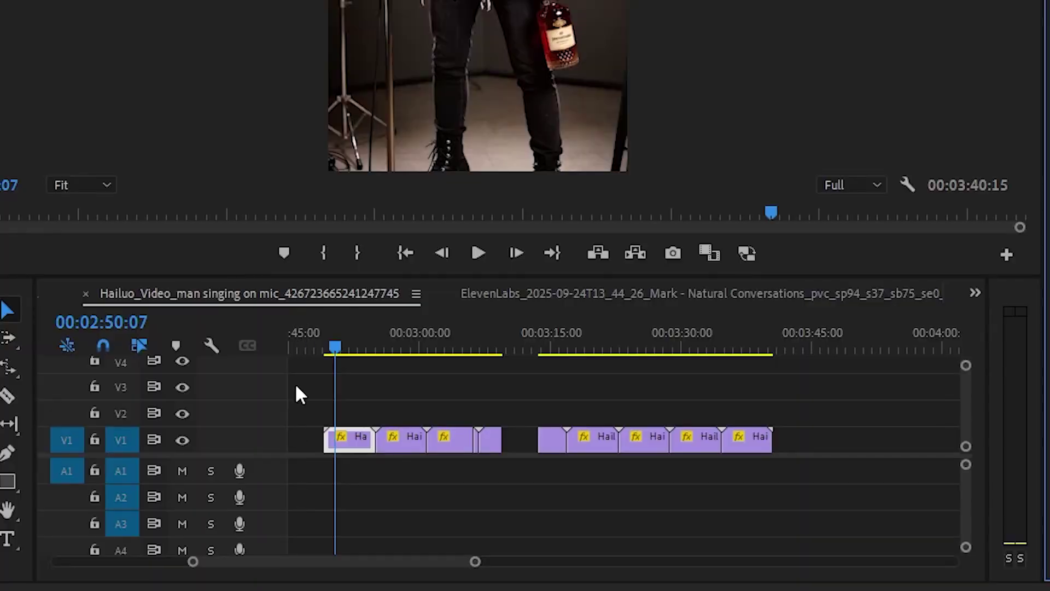
{"action": "left_click", "coordinate": [334, 348]}
{"action": "left_click_drag", "start_coordinate": [335, 348], "coordinate": [330, 342]}
{"action": "key", "text": "i"}
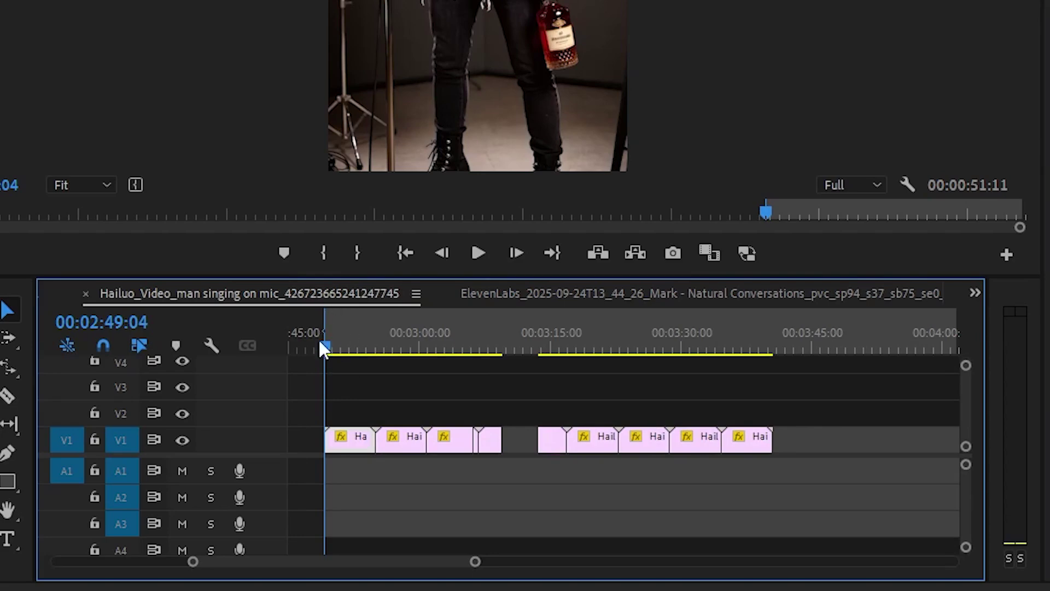
Set the export range's Out point at 02:53:02.
{"action": "left_click_drag", "start_coordinate": [336, 346], "coordinate": [362, 344]}
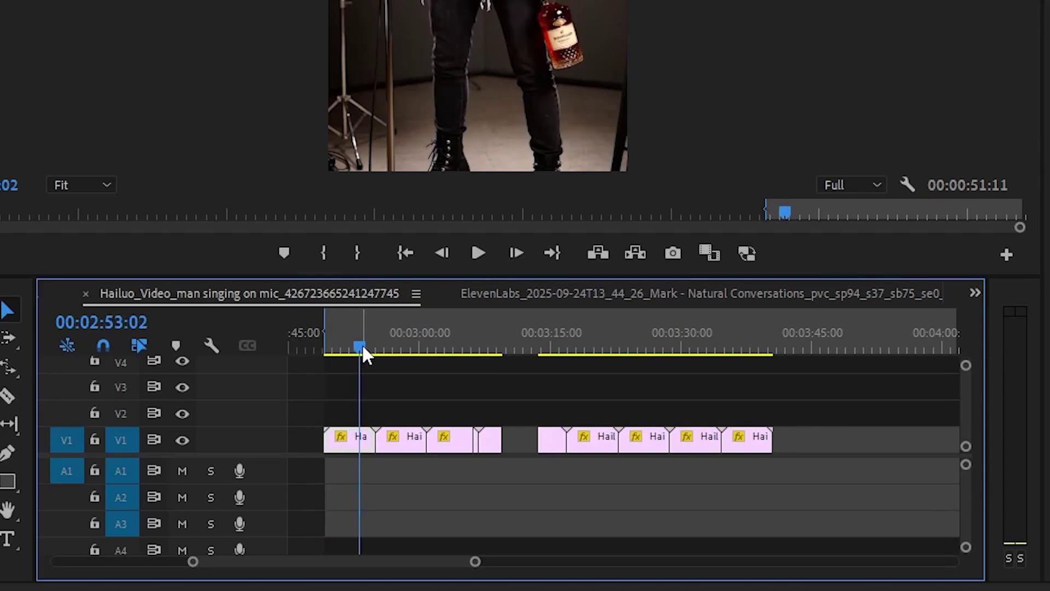
{"action": "key", "text": "o"}
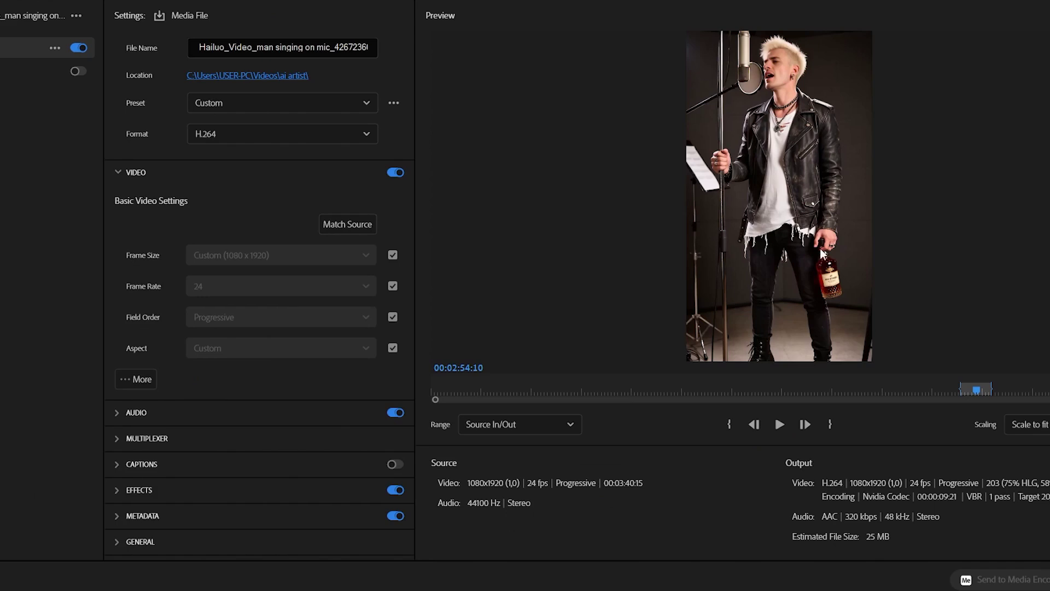
Choose the 'MP3 256 kbps High Quality' export preset for the marked range.
{"action": "left_click", "coordinate": [230, 103]}
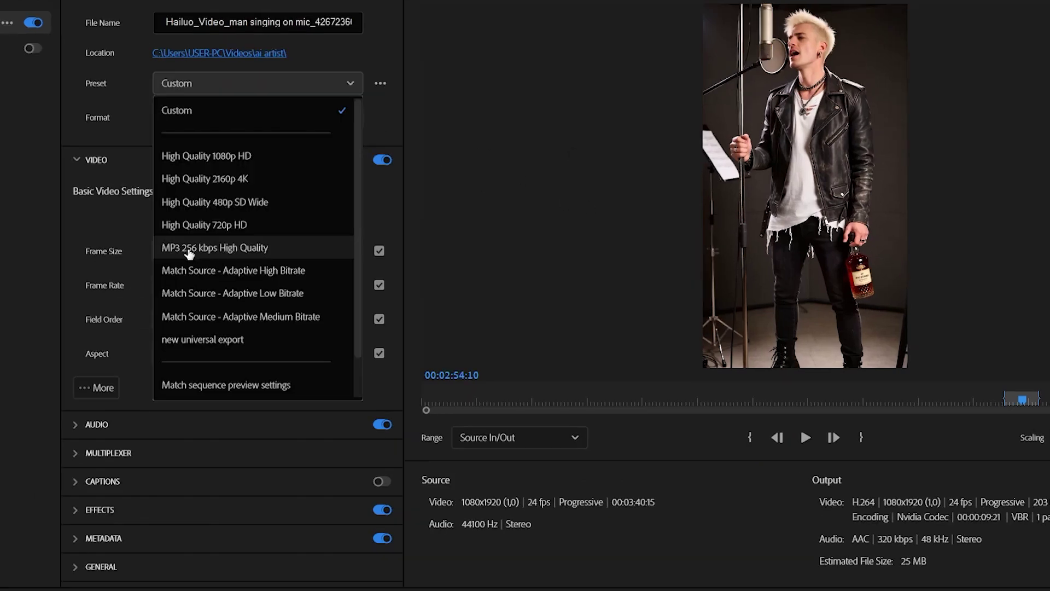
{"action": "left_click", "coordinate": [221, 249]}
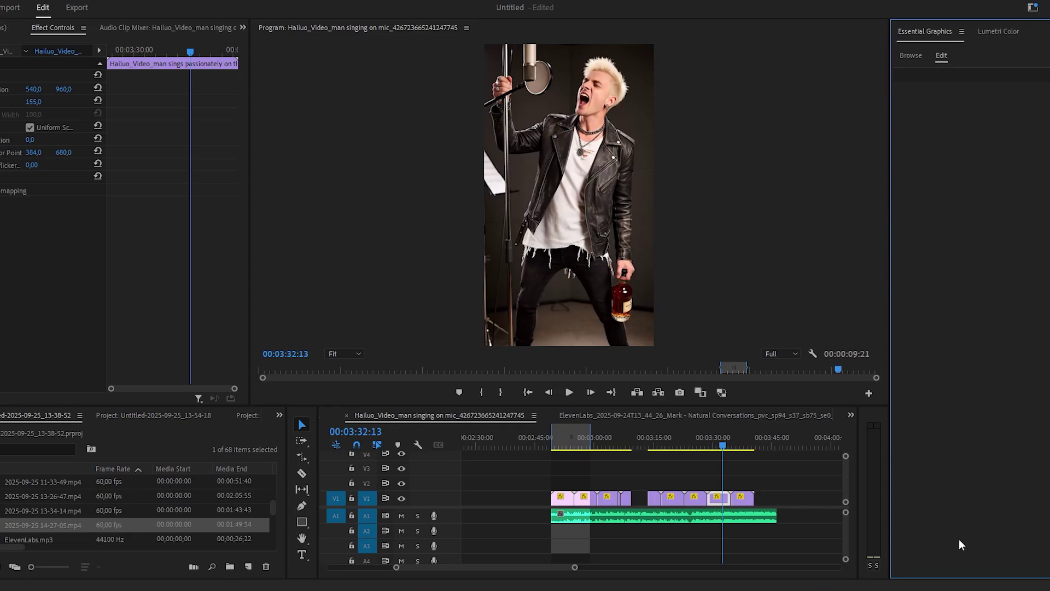
Replay the singer section of the sequence from about 03:26.
{"action": "key", "text": "space"}
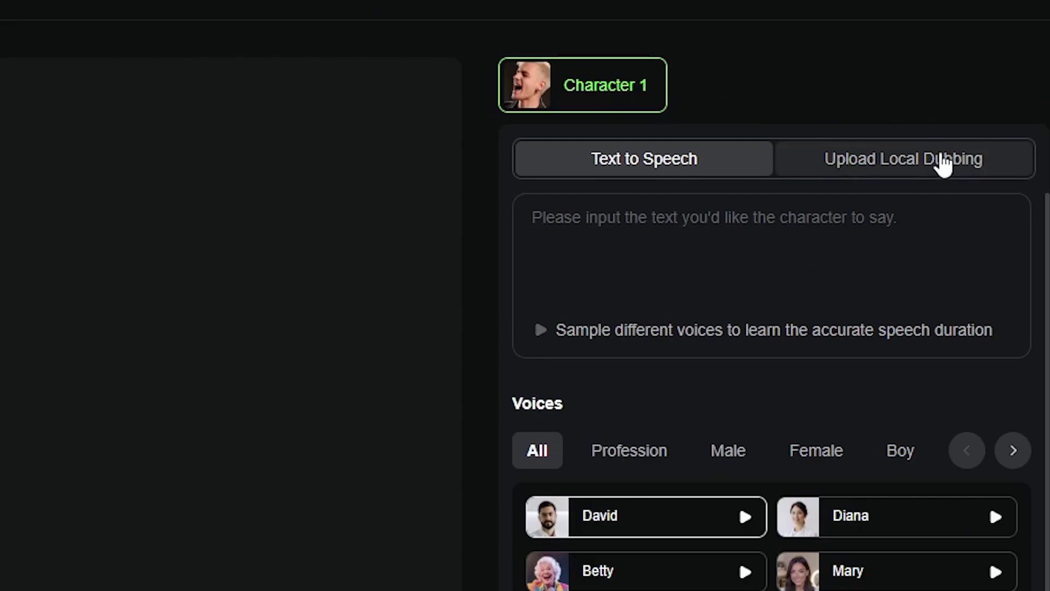
Switch Character 1 to Upload Local Dubbing and add the uploaded audio as its speech.
{"action": "left_click", "coordinate": [942, 162]}
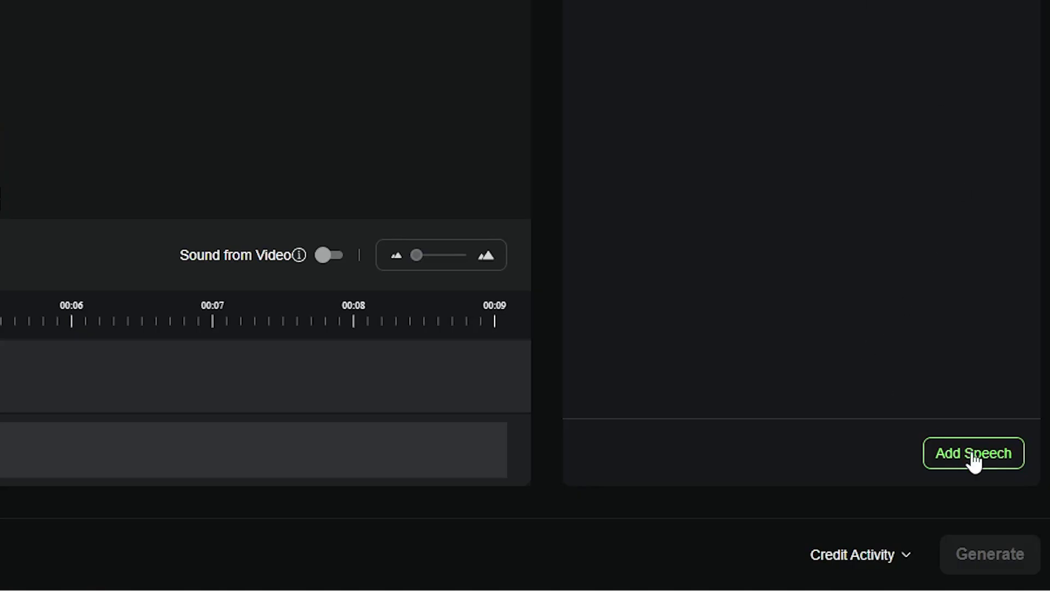
{"action": "left_click", "coordinate": [974, 459]}
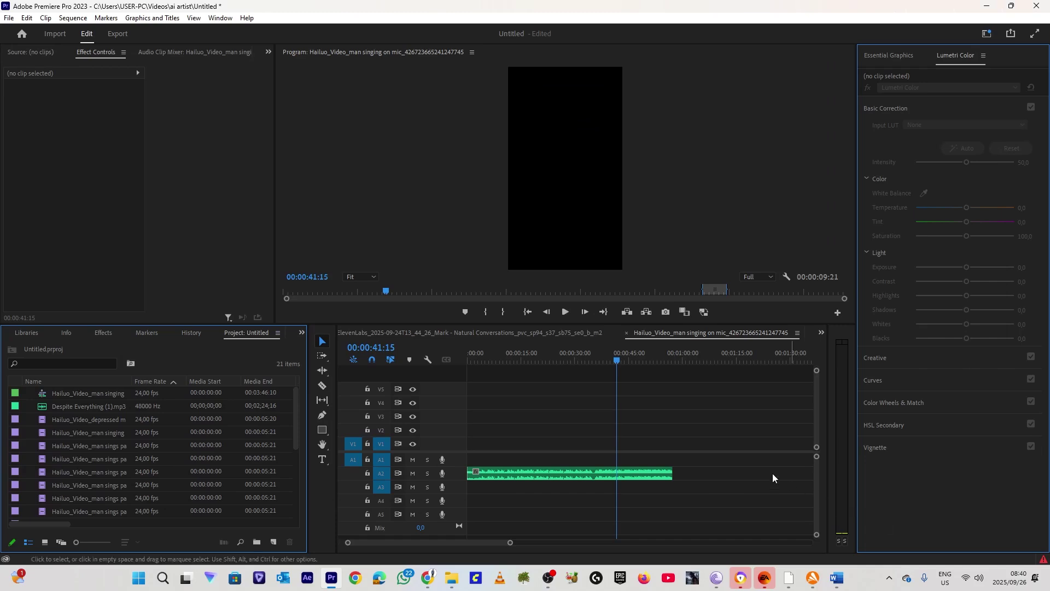
Check the stacked opening clips from the sequence start to the couple clip at 00:00:18:03.
{"action": "left_click", "coordinate": [471, 360]}
{"action": "left_click_drag", "start_coordinate": [480, 362], "coordinate": [537, 358]}
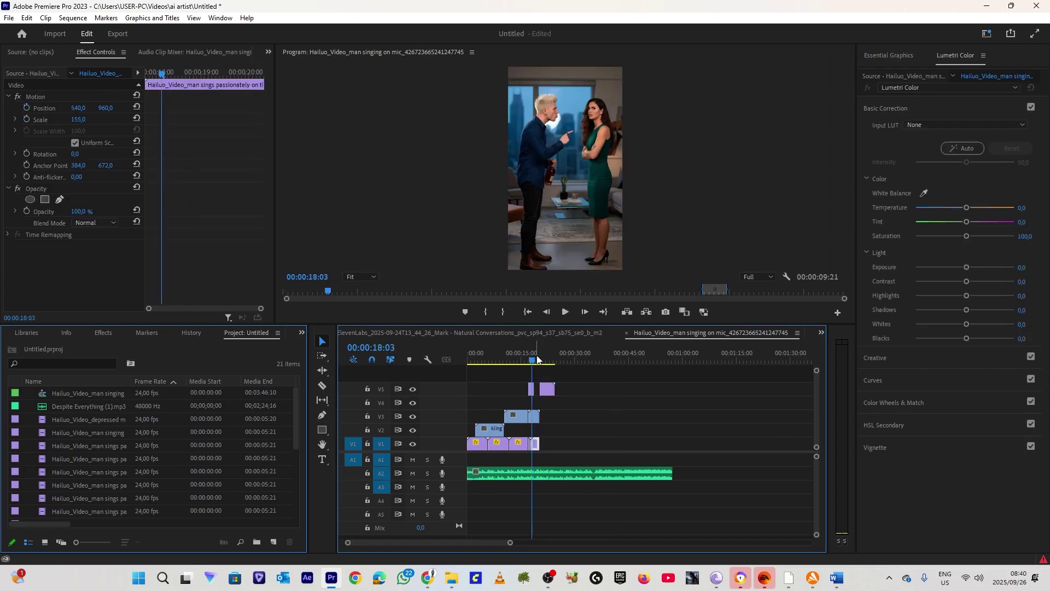